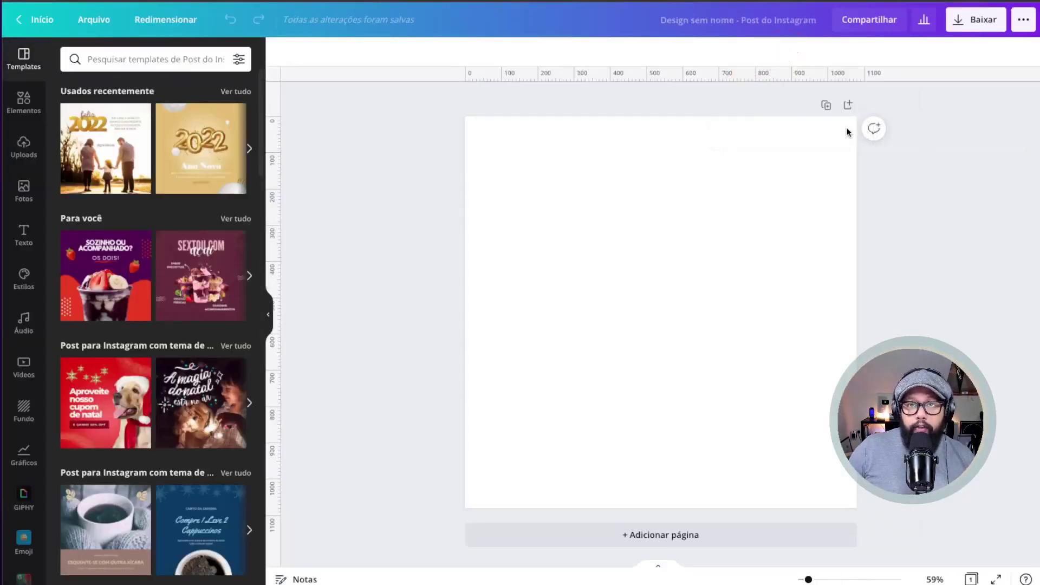
- Create a blank 1080 × 1080 px Instagram post design
click(269, 313)
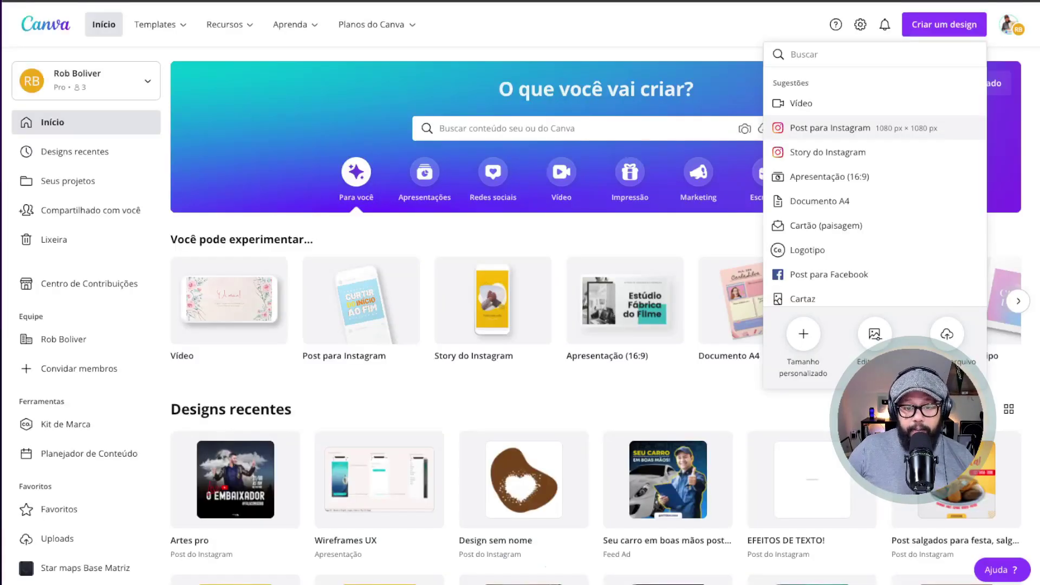
click(830, 128)
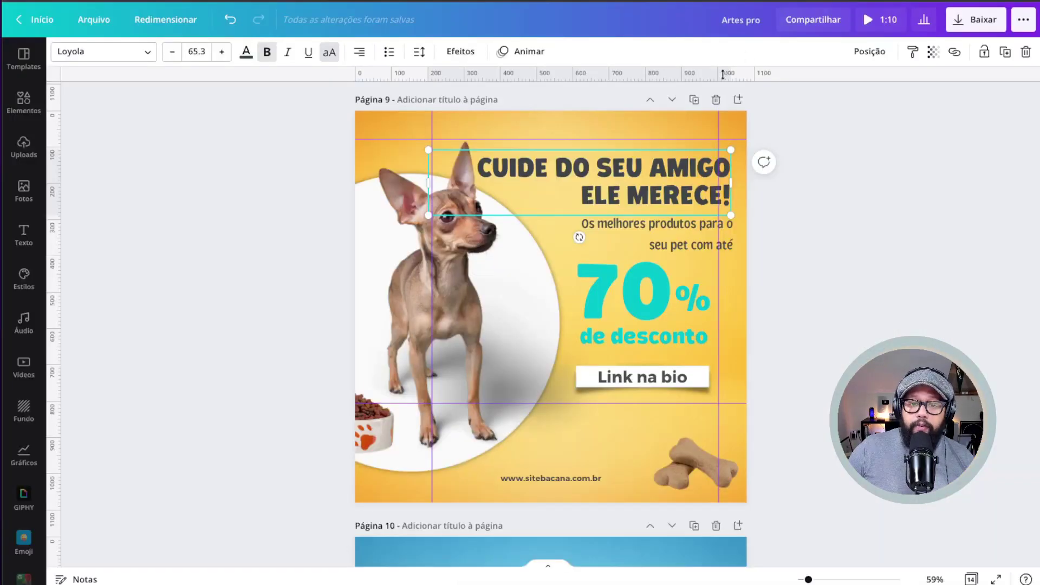
click(739, 100)
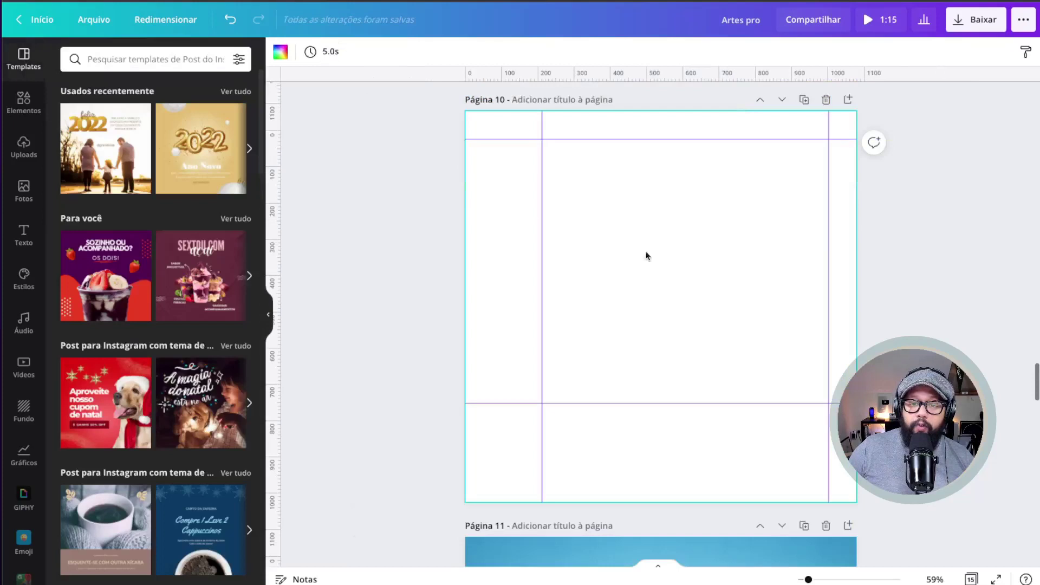
click(269, 313)
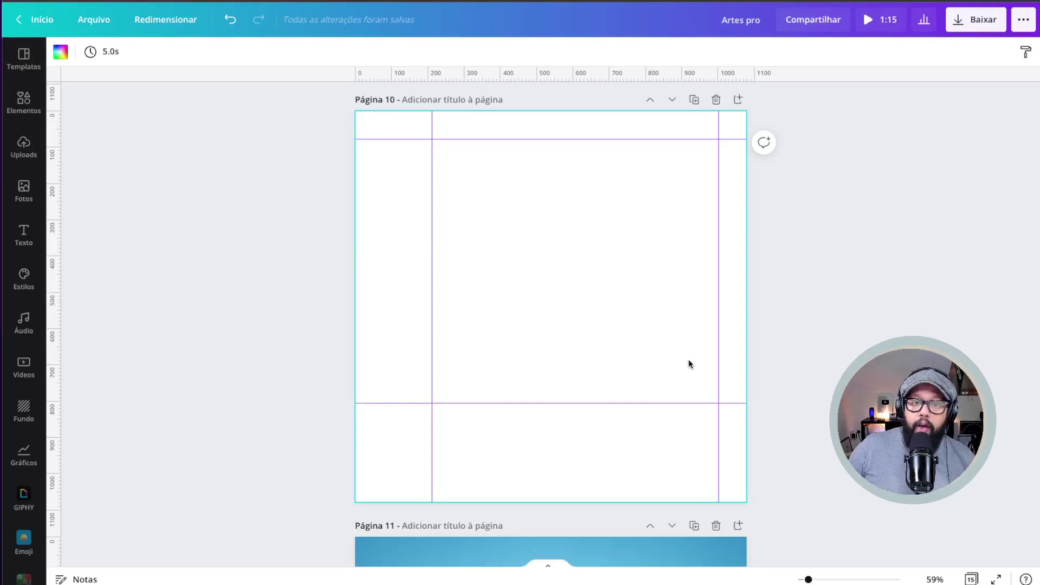
scroll(689, 363, up, 8)
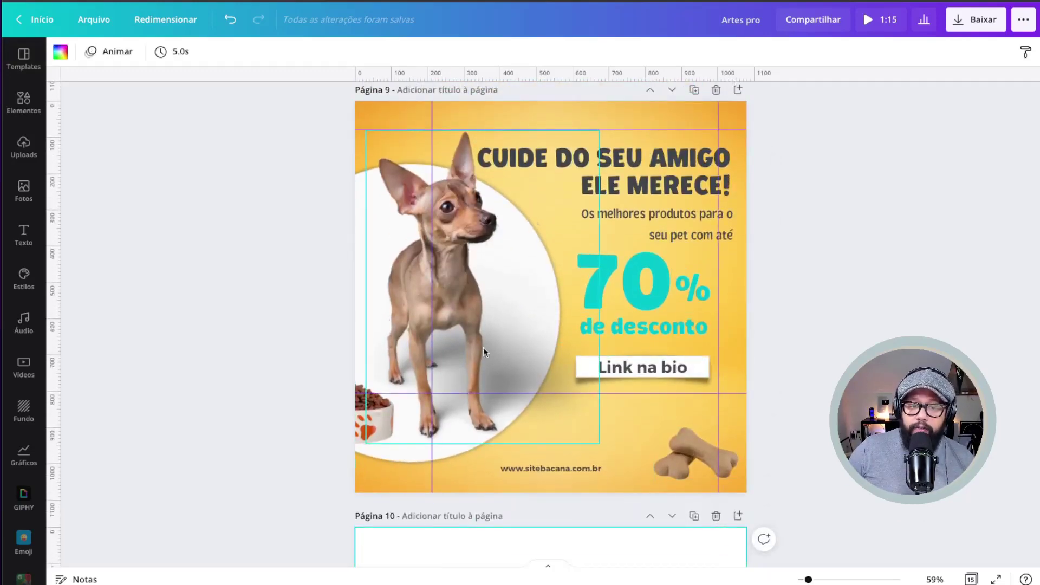
click(621, 184)
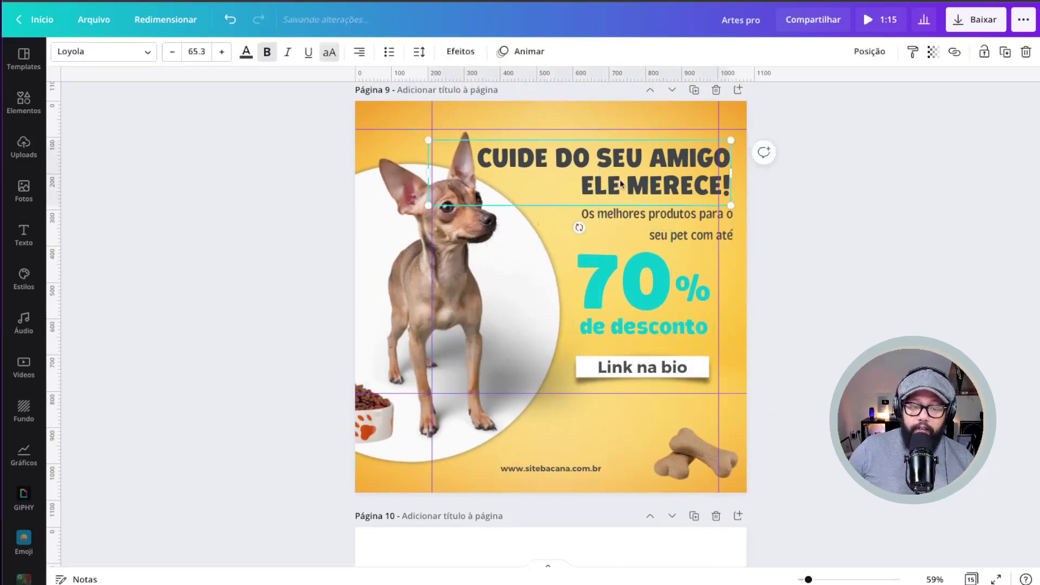
key(ctrl+z)
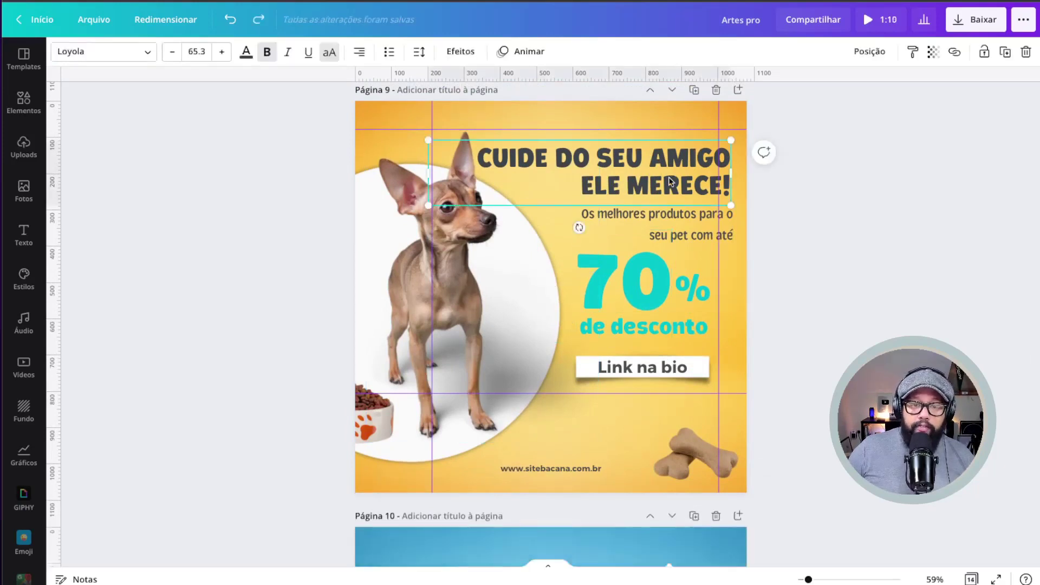
- Add a blank page directly after page 9, the pet promotion post
click(739, 89)
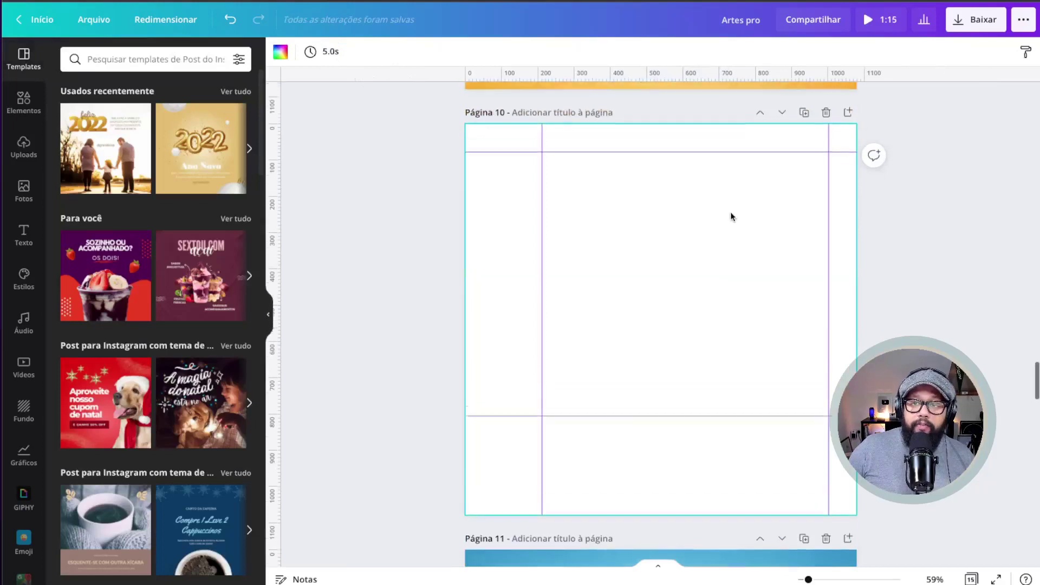
- Open Canva's color palette generator in a new browser tab and choose an image to upload for color extraction
key(super+t)
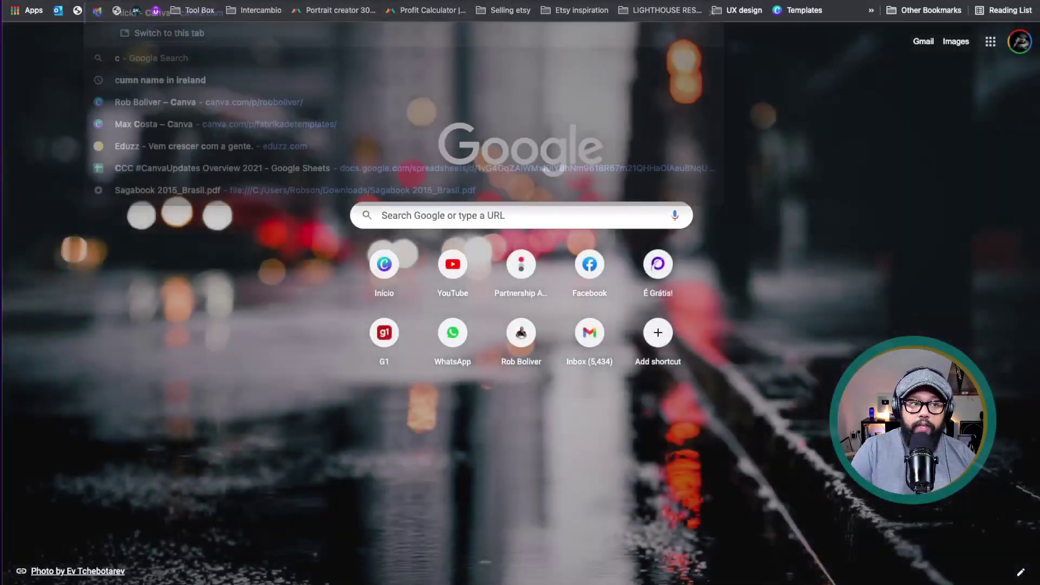
text(colo)
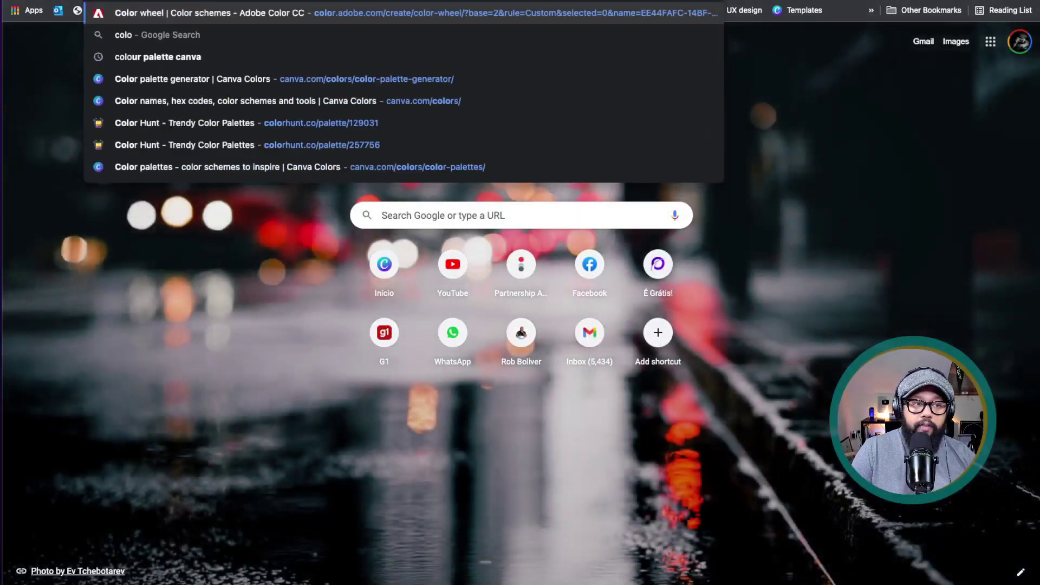
key(Down)
key(Down)
key(Down)
key(Return)
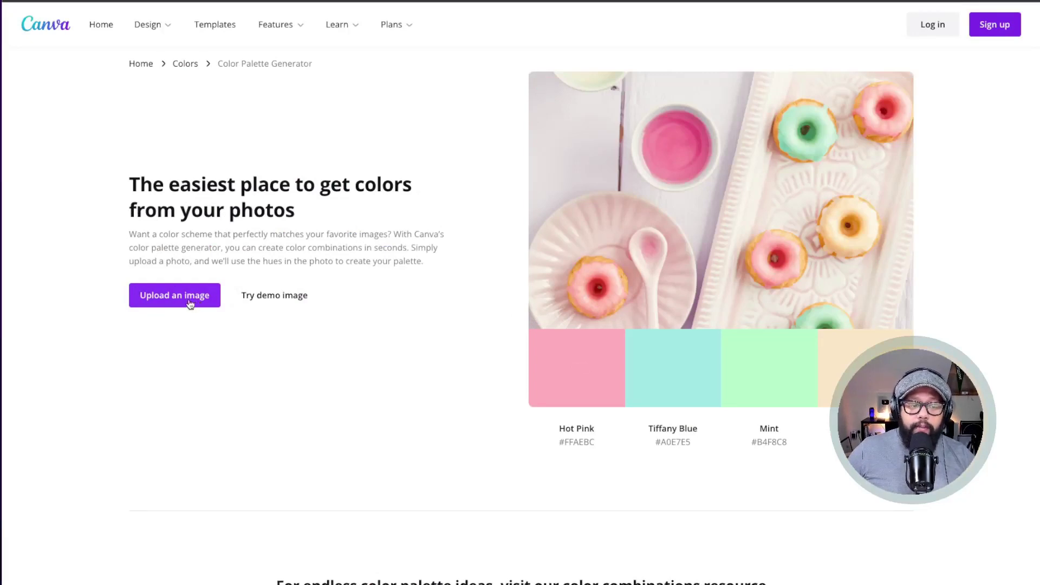
click(137, 295)
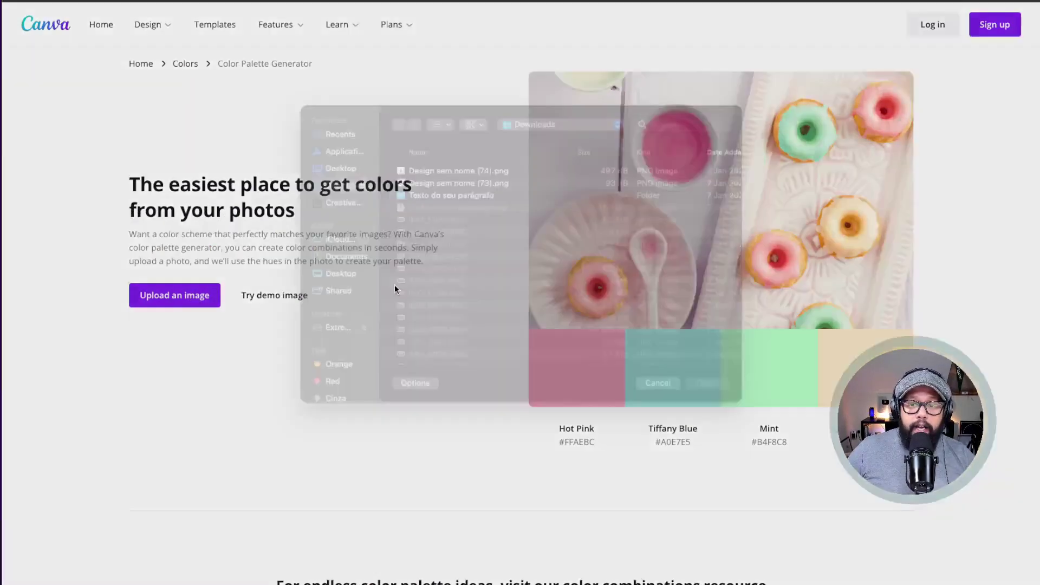
double_click(424, 201)
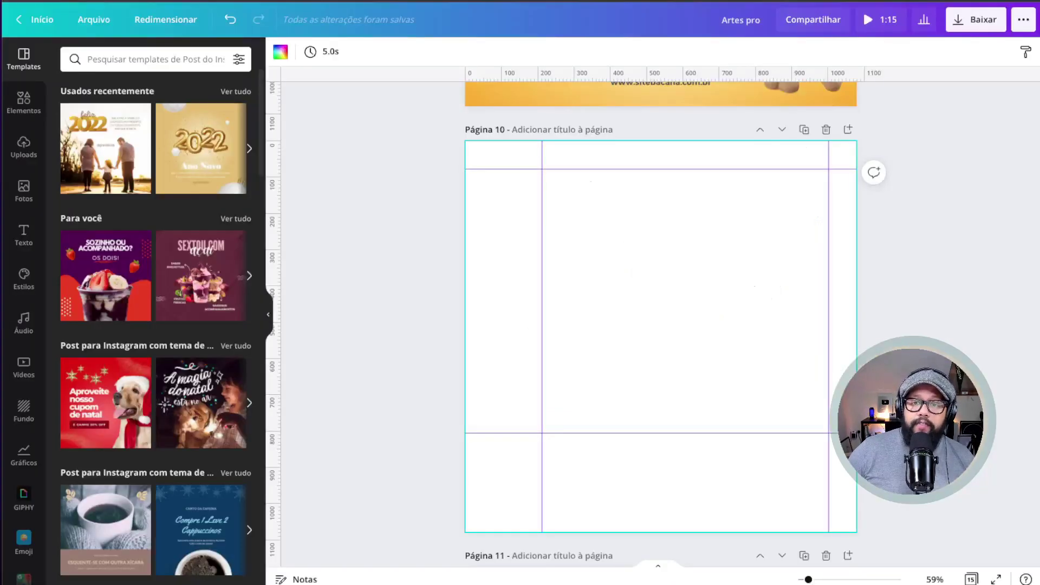
- Set the background color of the blank page 10 to the yellow from the document colors
scroll(563, 266, up, 5)
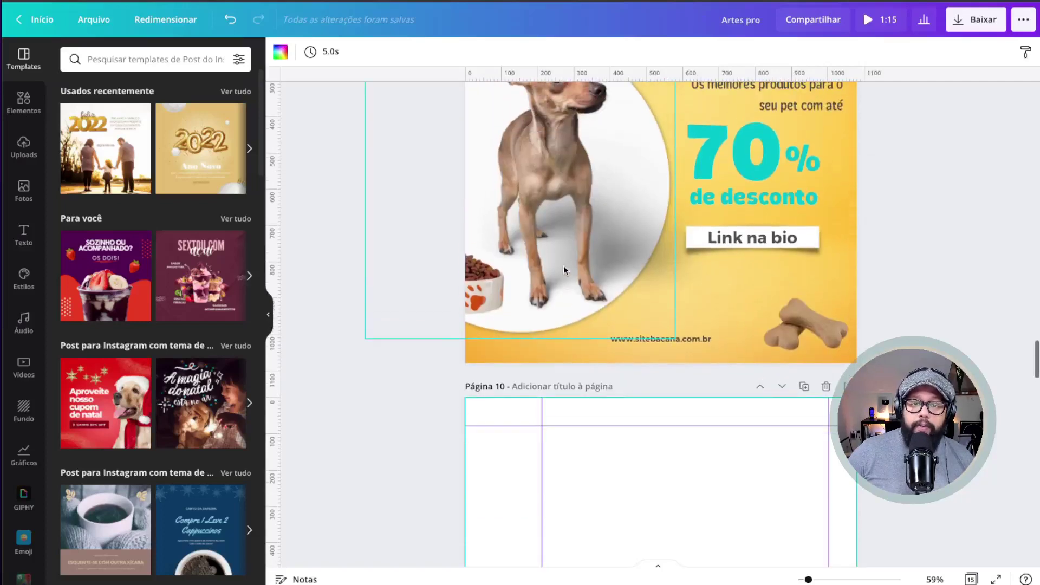
scroll(563, 266, down, 5)
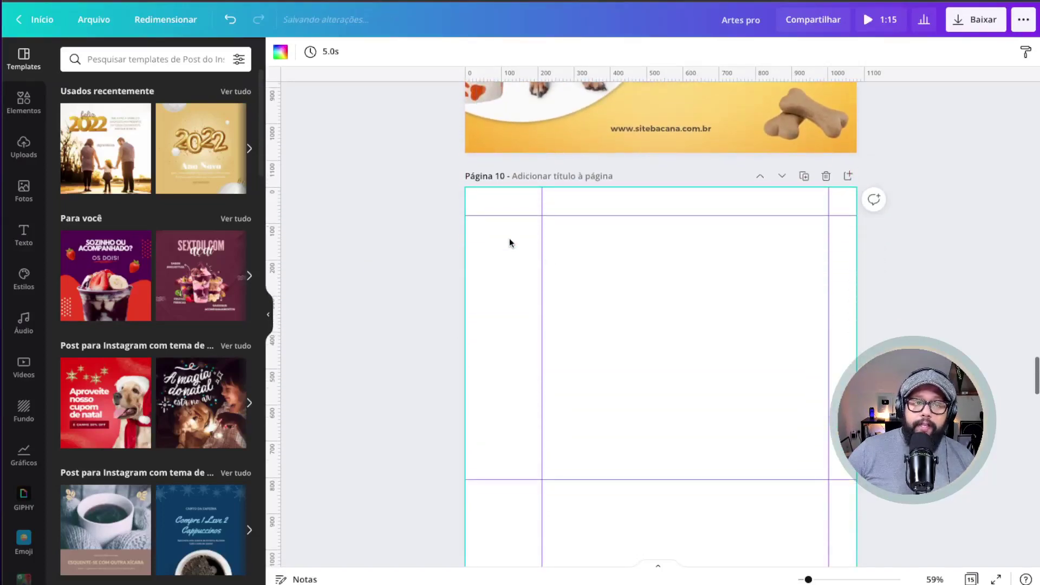
click(281, 52)
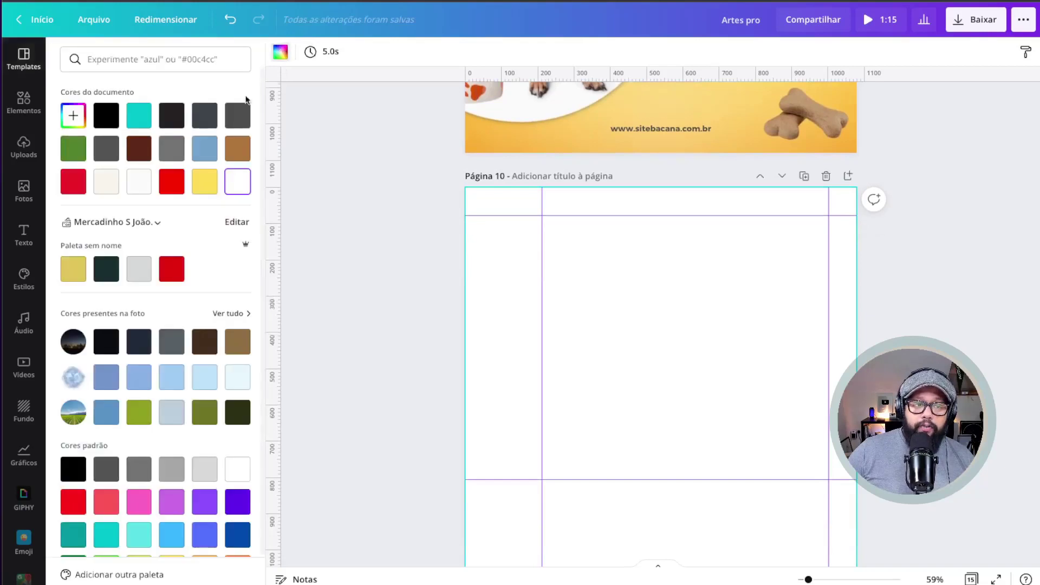
click(204, 180)
scroll(523, 359, up, 2)
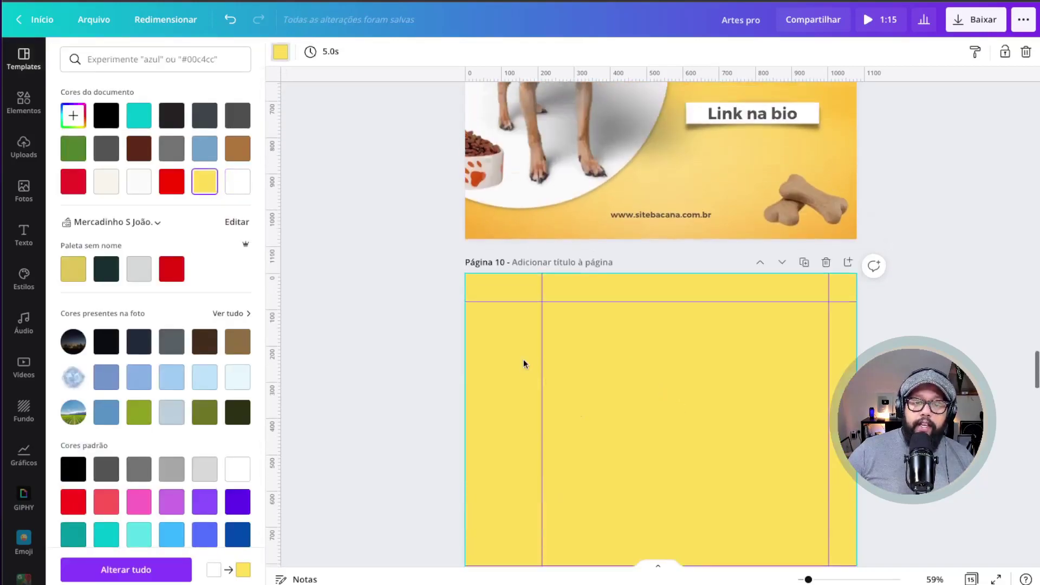
scroll(523, 359, down, 3)
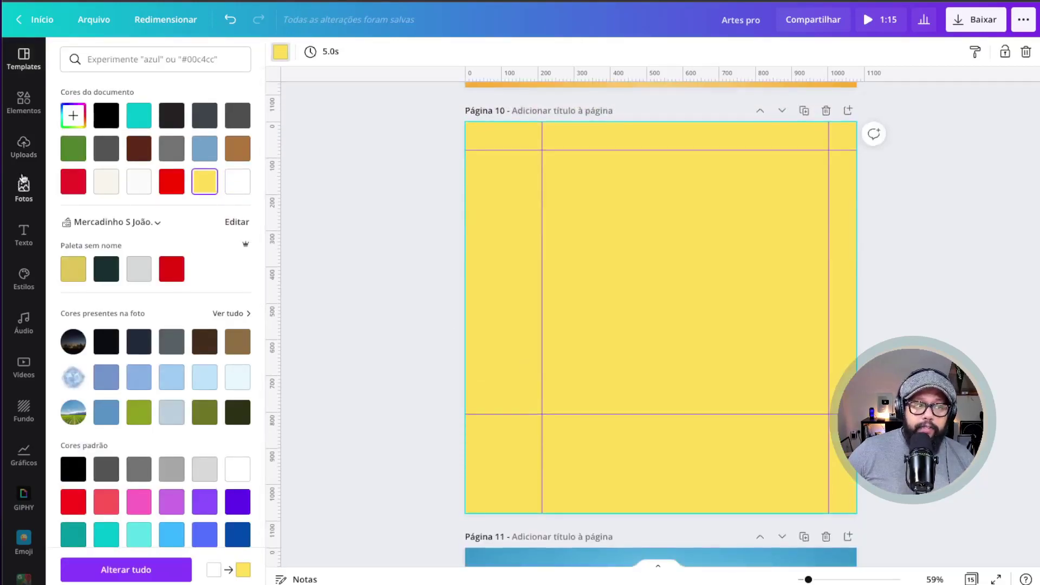
- Search the elements for "yellow background" and place the square yellow-orange gradient image on page 10
click(22, 108)
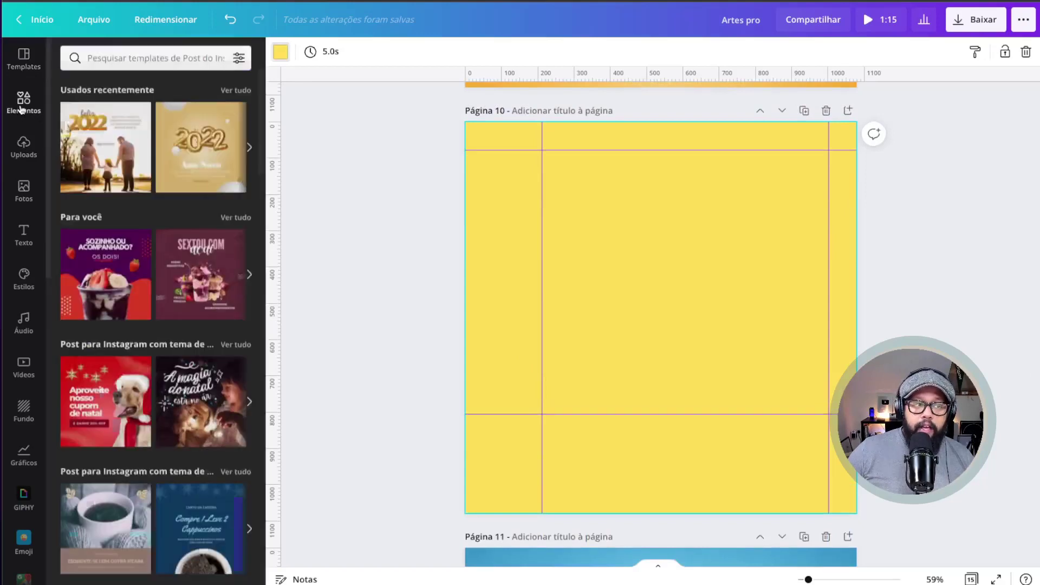
click(111, 58)
text(yellow ba)
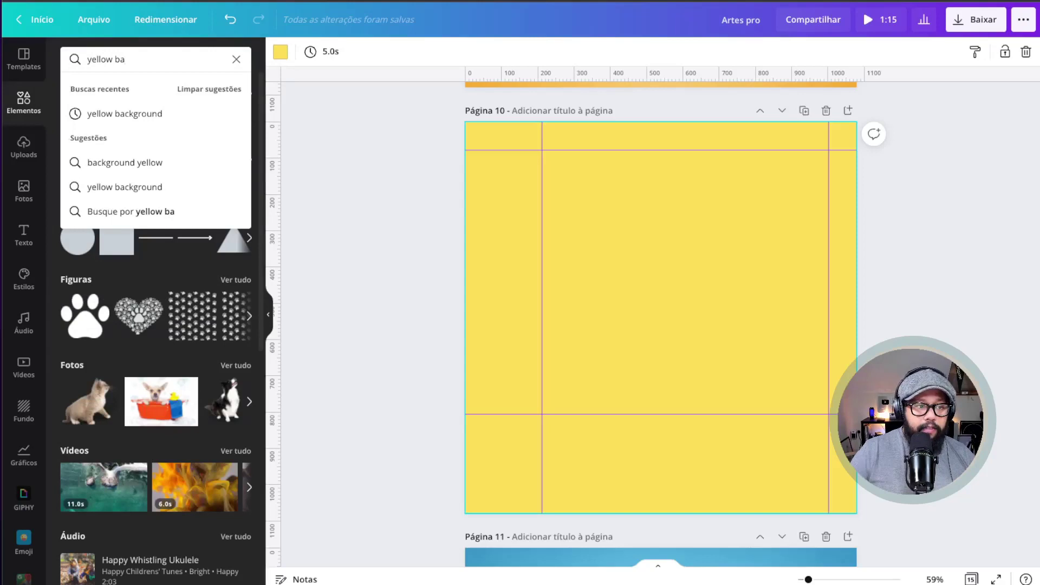
click(128, 110)
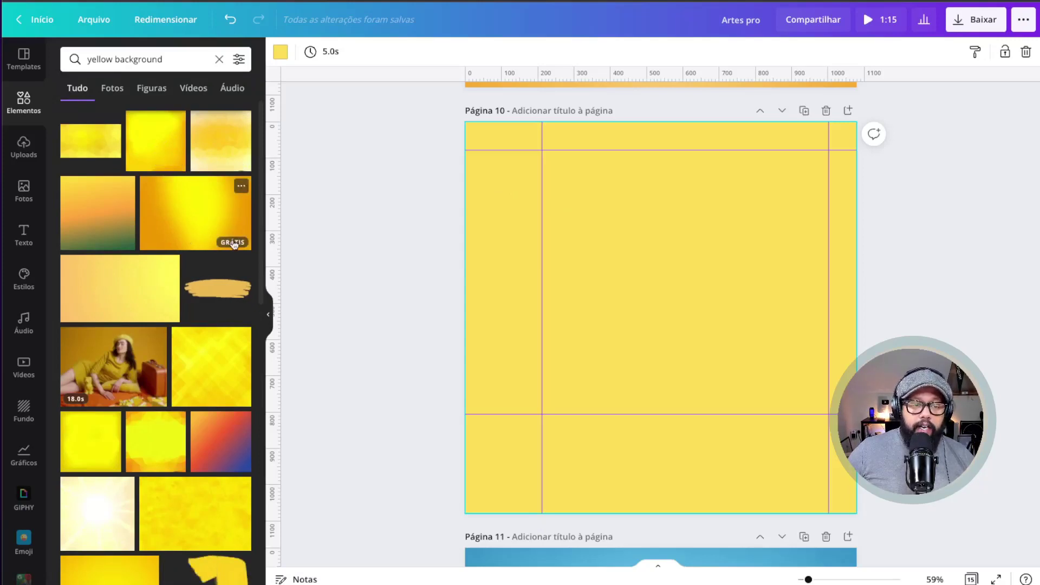
drag(157, 142, 505, 176)
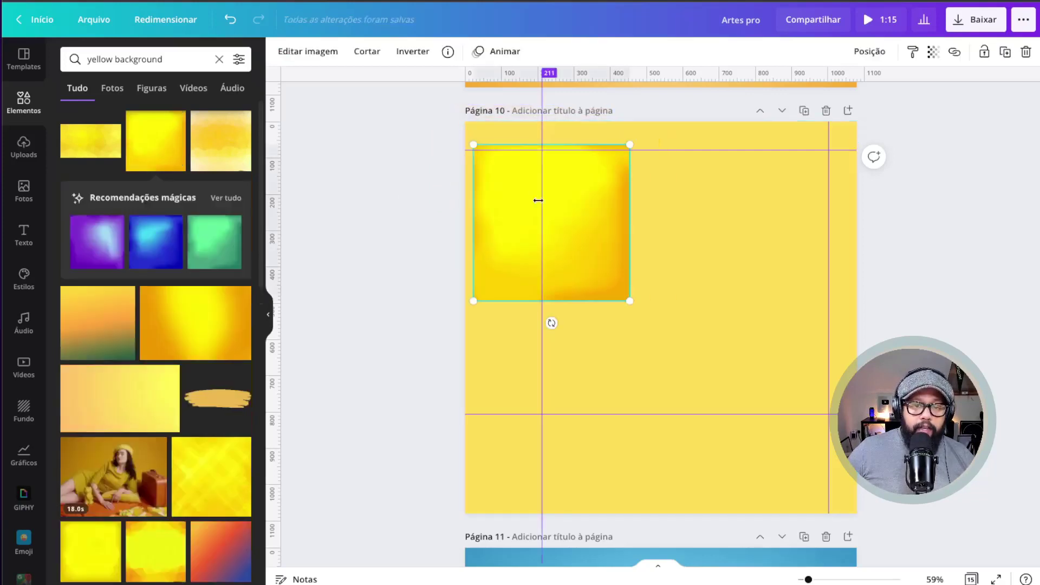
- Align the square gradient image with page 10's upper-left corner and enlarge it to cover the whole page
right_click(539, 203)
click(461, 270)
drag(538, 236, 529, 216)
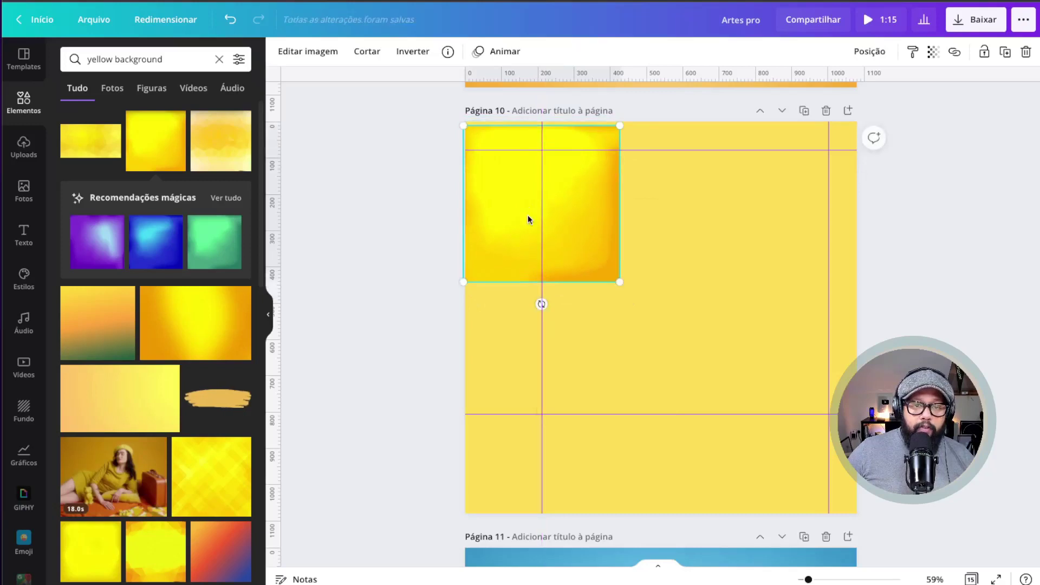
drag(621, 279, 856, 516)
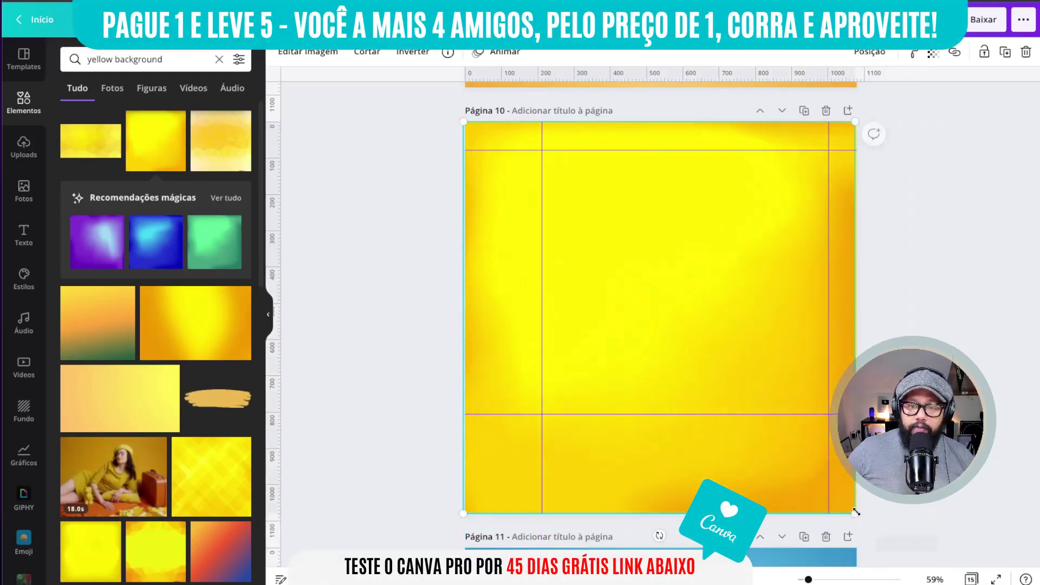
- Detach the background image of page 9 to view its image information, and undo the detachment
scroll(883, 284, up, 7)
scroll(883, 288, up, 2)
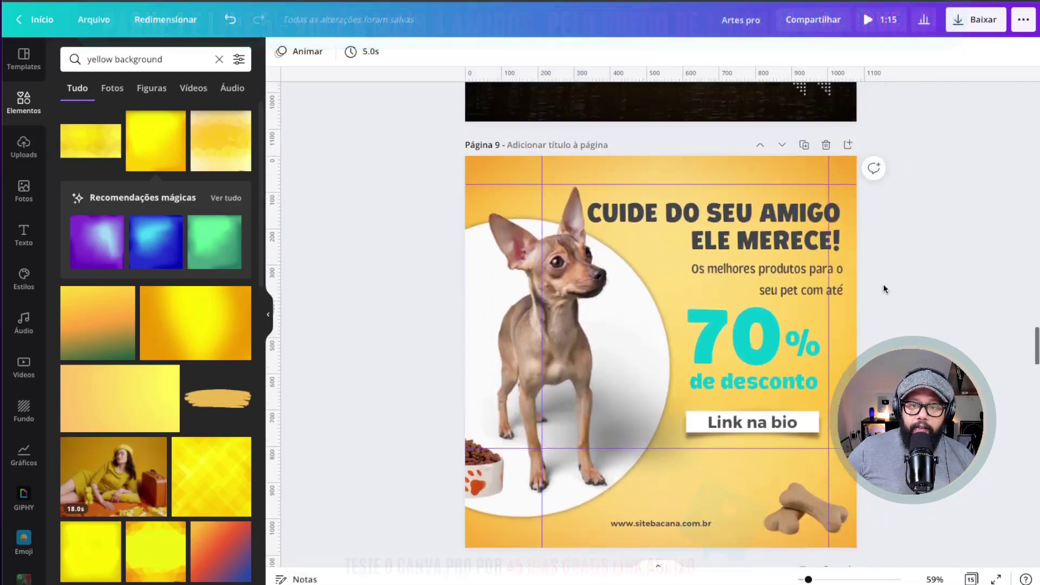
click(764, 172)
right_click(764, 172)
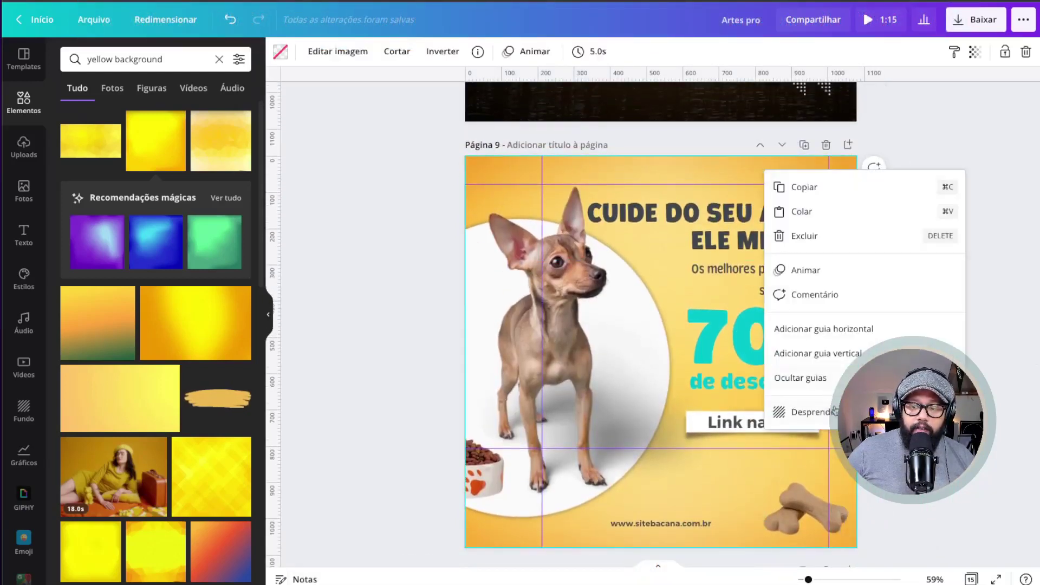
click(807, 412)
click(447, 52)
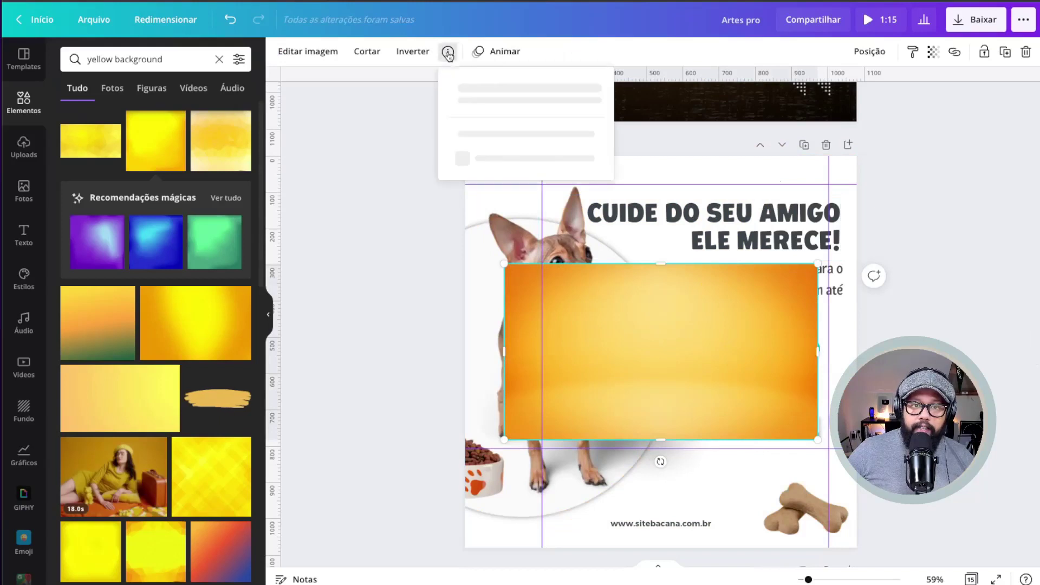
key(ctrl+z)
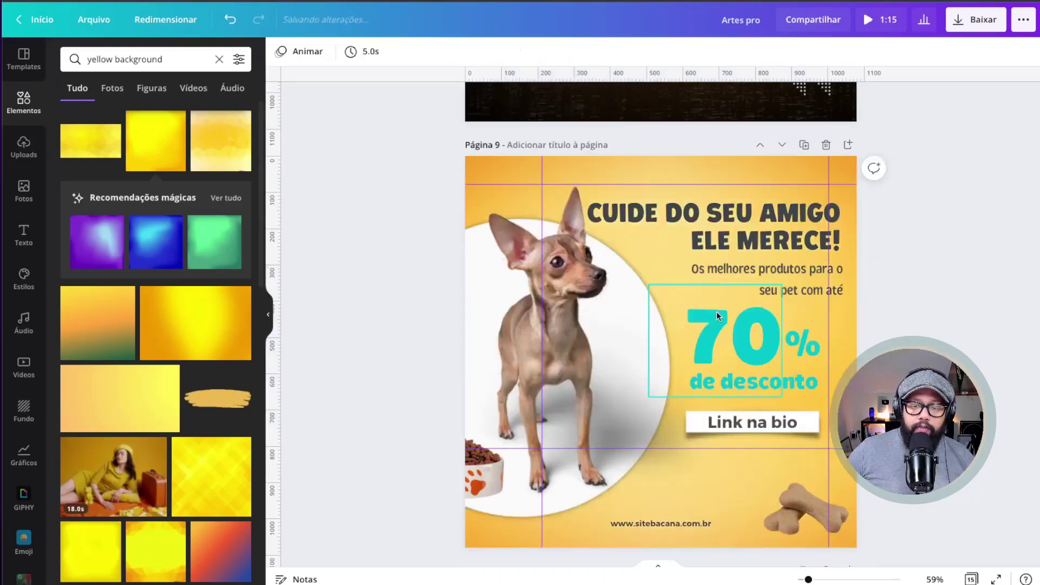
- Add the wide yellow gradient image with orange sides to page 10 and make it the page's background
scroll(661, 325, down, 5)
click(246, 316)
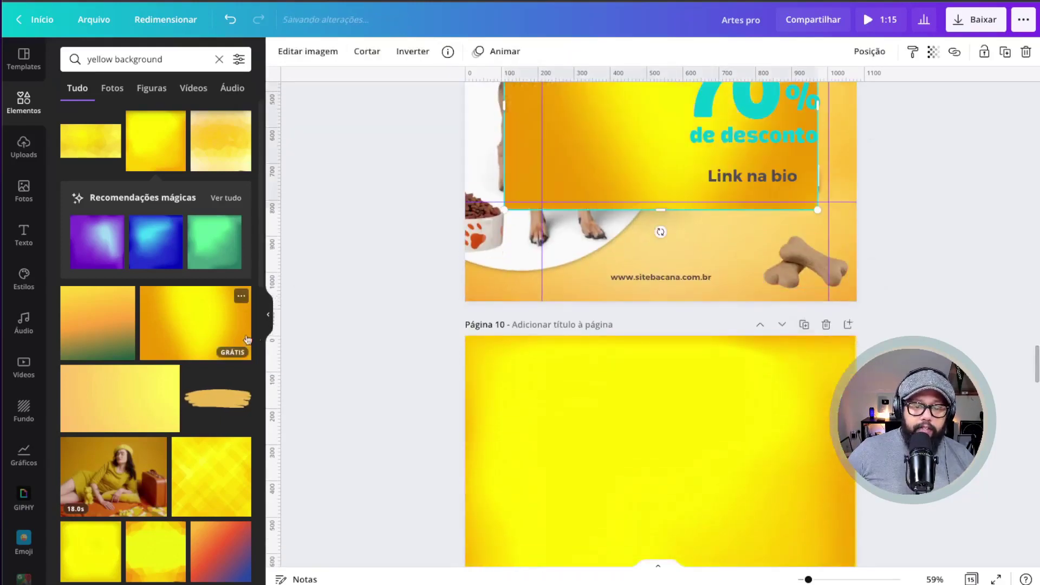
drag(623, 144, 621, 503)
scroll(628, 406, down, 3)
right_click(634, 286)
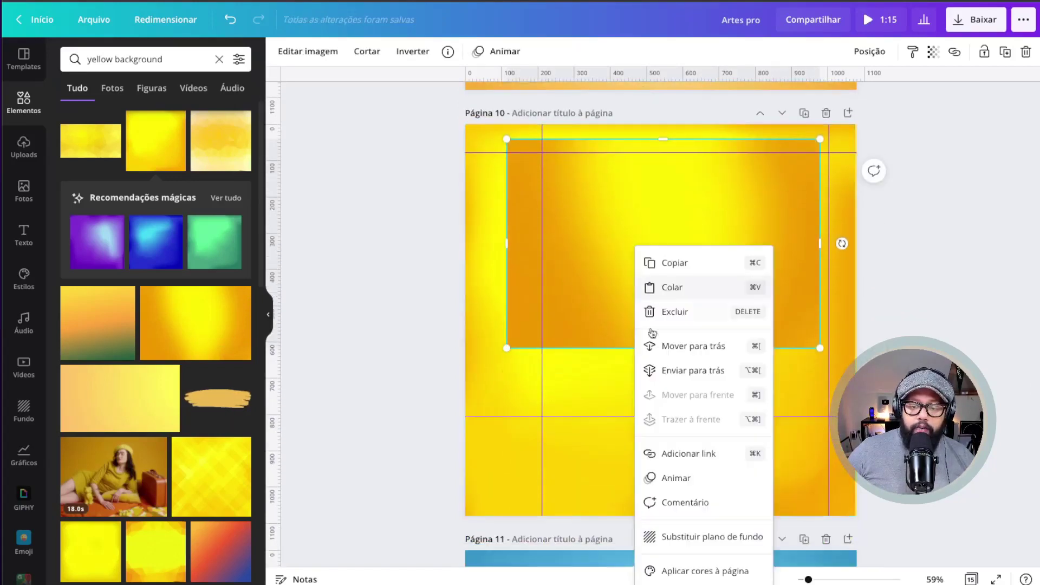
click(705, 537)
- Compare the page 9 design with page 10's background and inspect the white circle behind the dog
scroll(720, 348, up, 8)
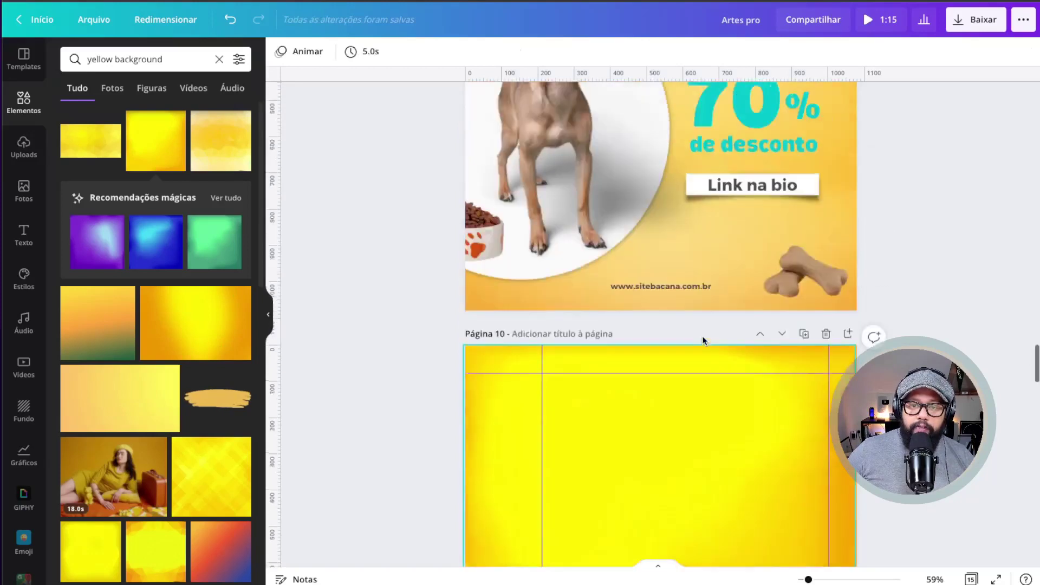
scroll(703, 341, down, 10)
scroll(703, 340, up, 3)
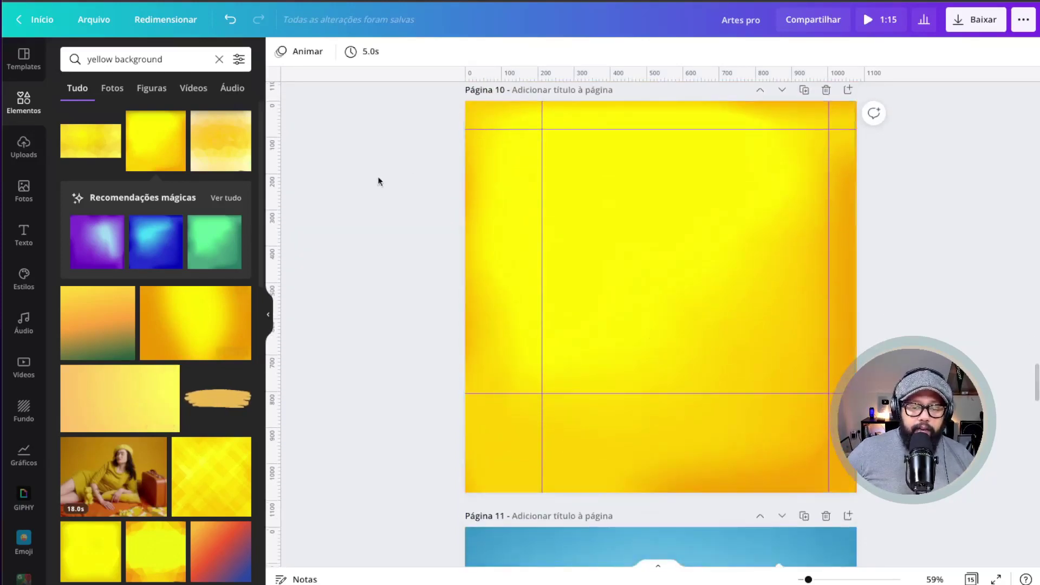
scroll(487, 165, up, 7)
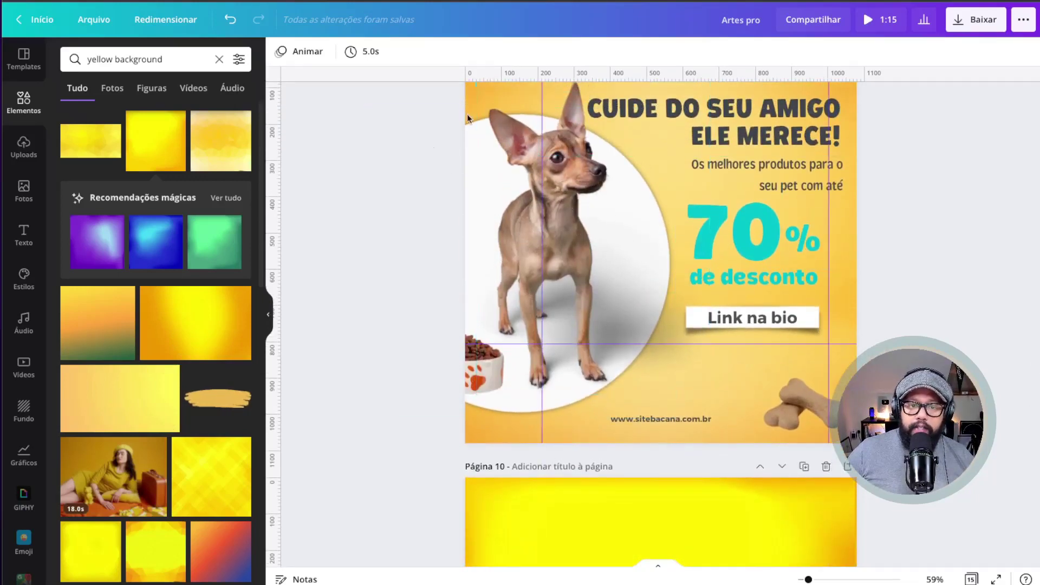
click(473, 141)
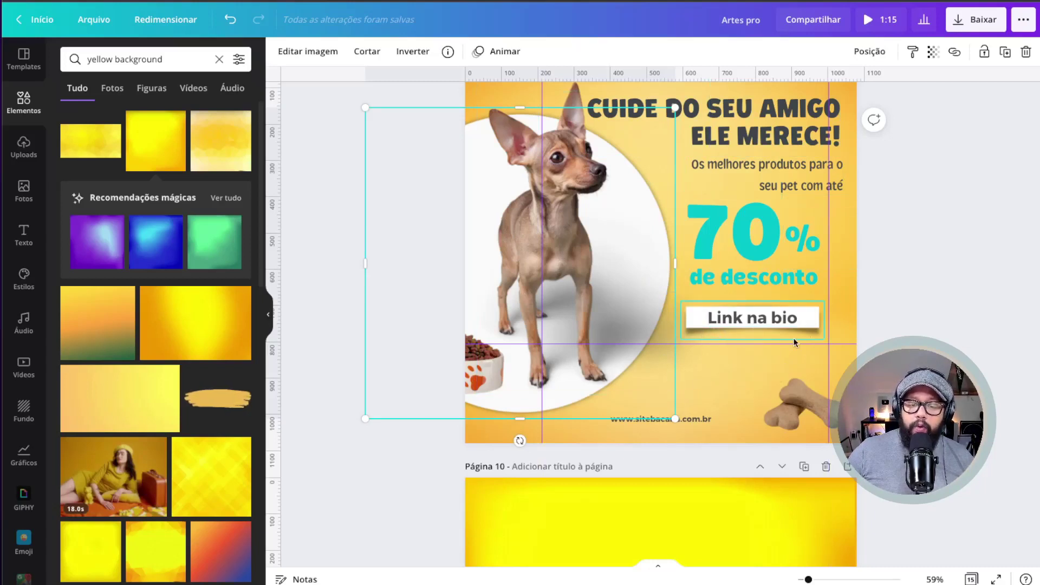
scroll(680, 447, down, 7)
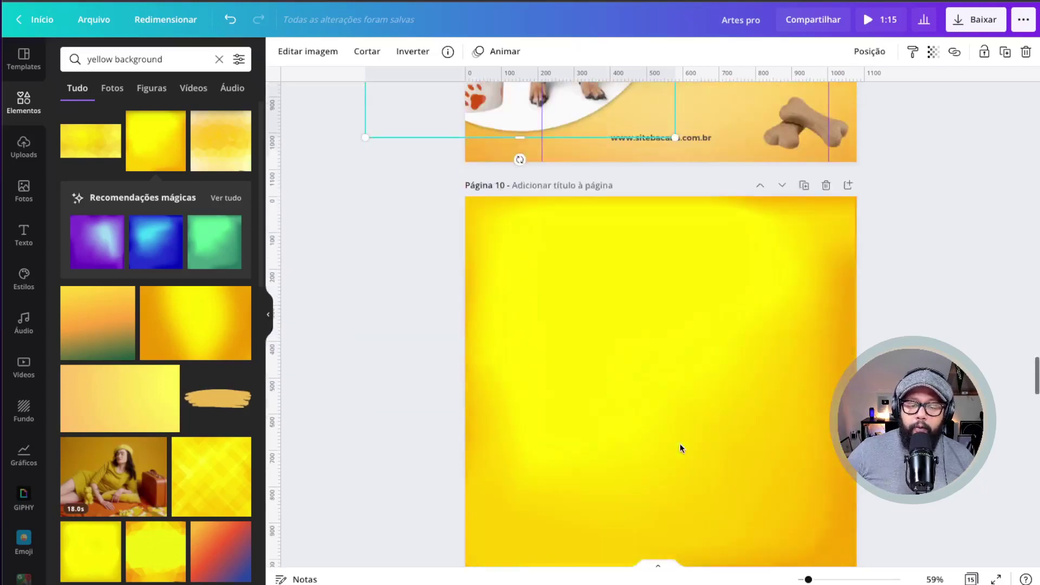
- Add a circle shape to page 10 and place it partly beyond the page's left edge
click(582, 299)
scroll(582, 298, up, 2)
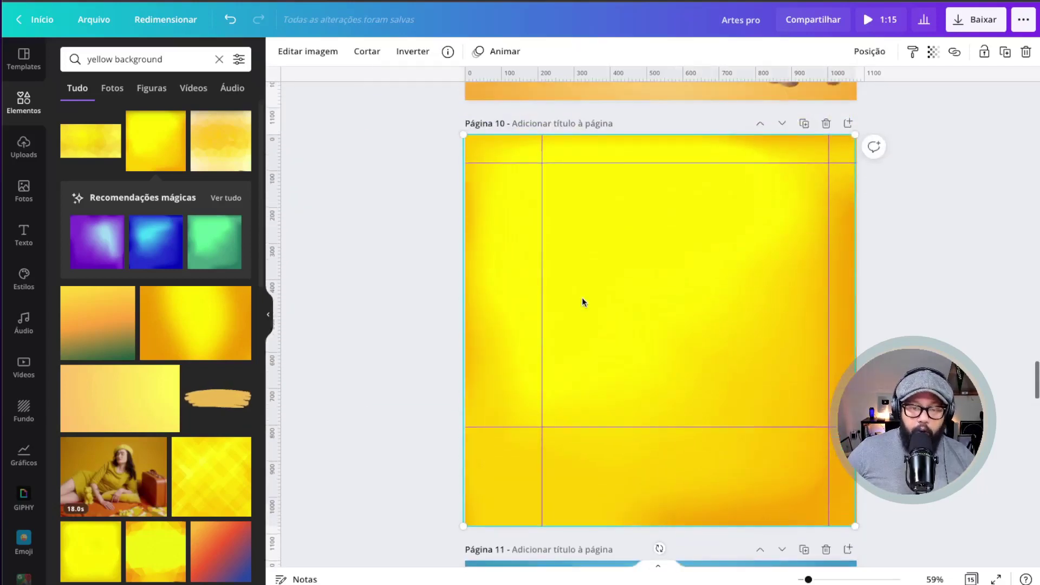
key(c)
drag(683, 325, 465, 279)
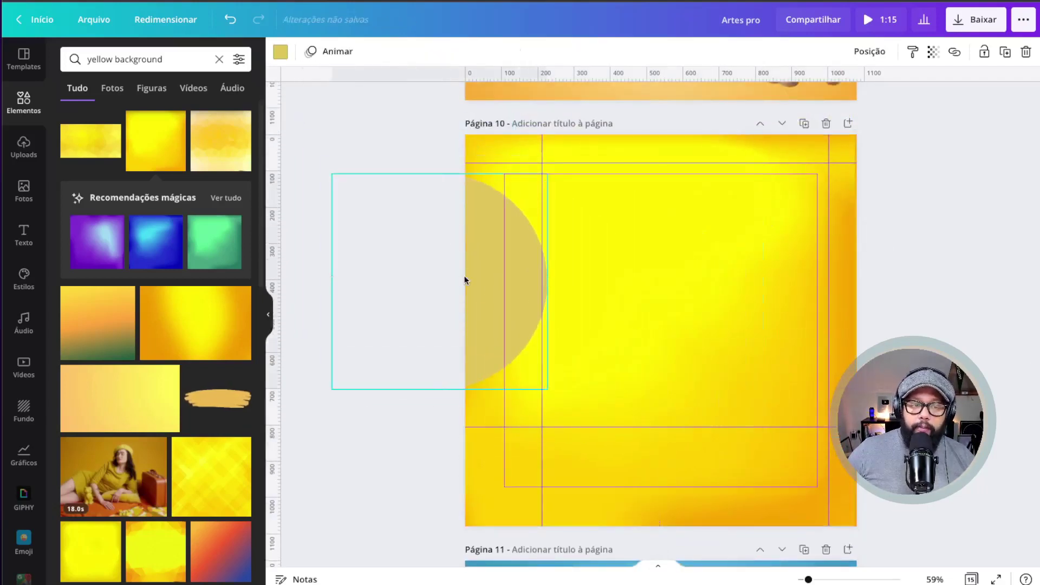
click(267, 314)
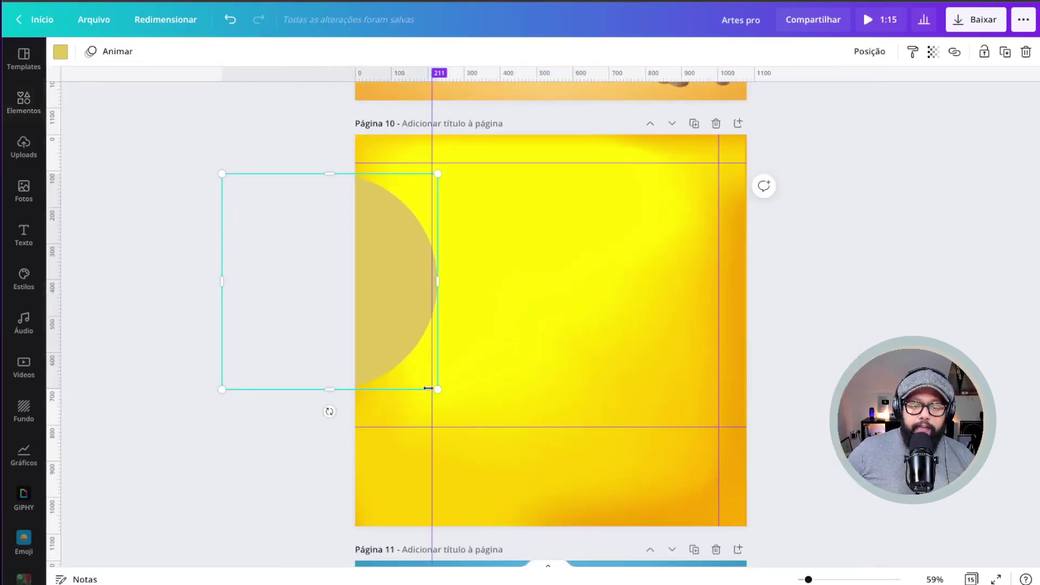
- Hide the rulers and the guides on the canvas
drag(428, 389, 445, 395)
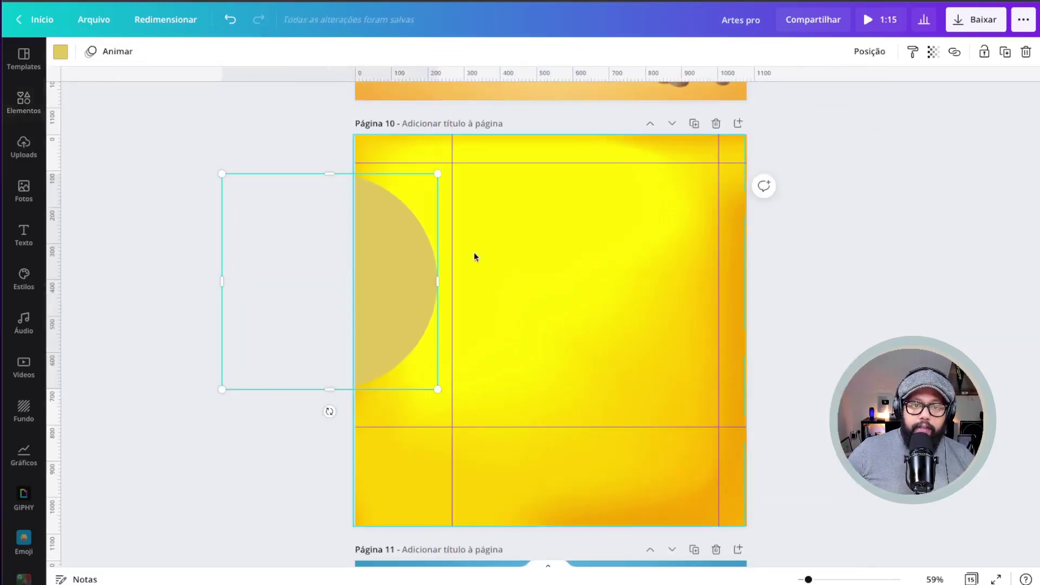
click(100, 23)
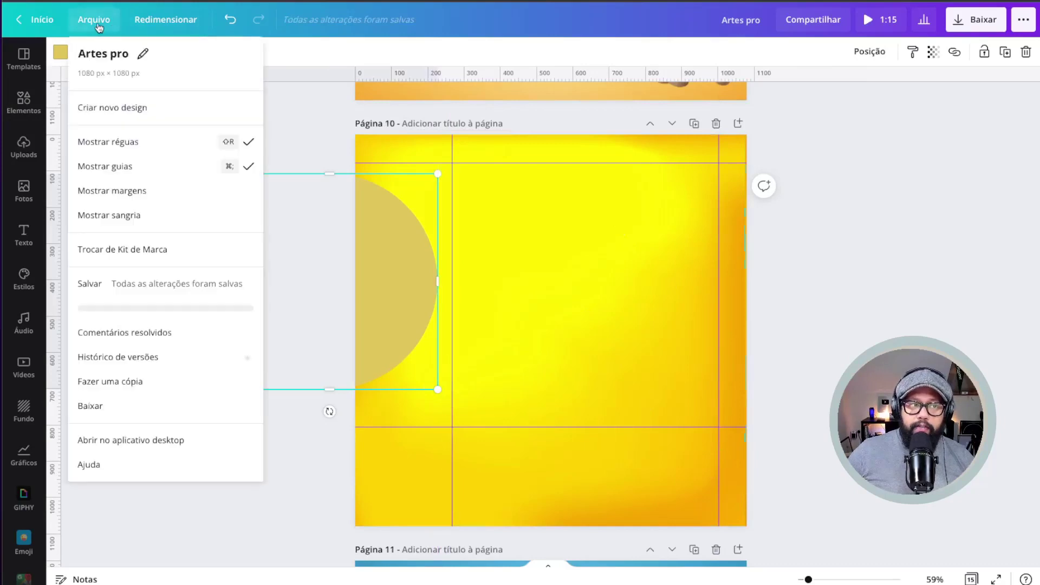
click(161, 143)
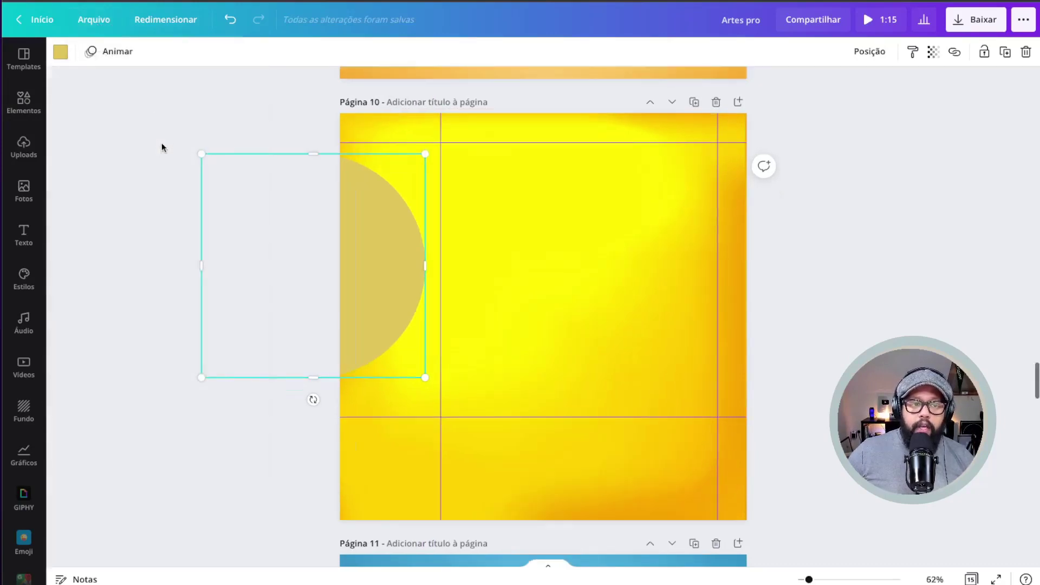
click(89, 17)
click(151, 169)
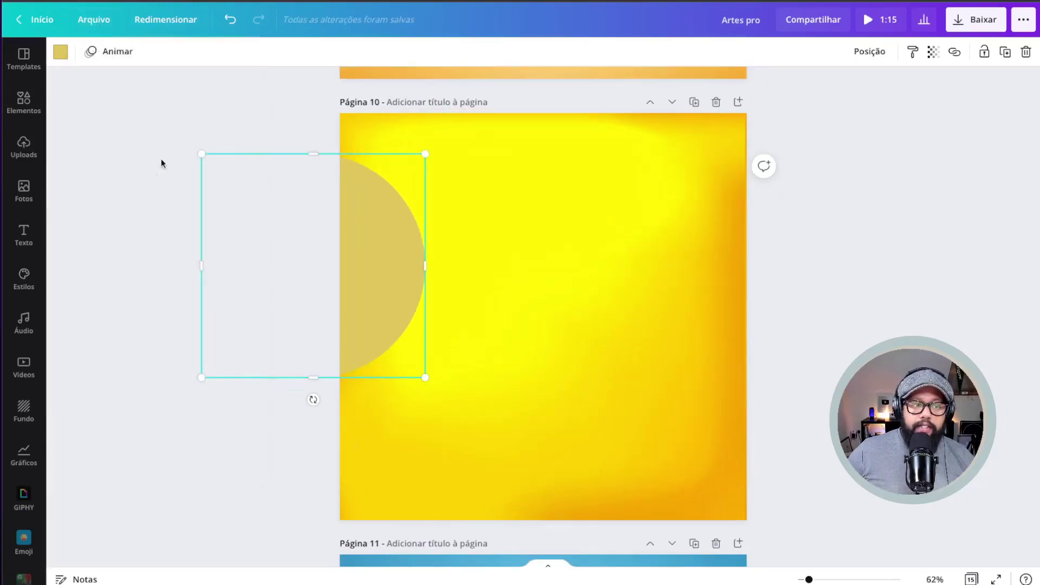
- Enlarge the circle to about three quarters of the page height and centre it vertically, still overhanging the left edge
drag(411, 248, 402, 283)
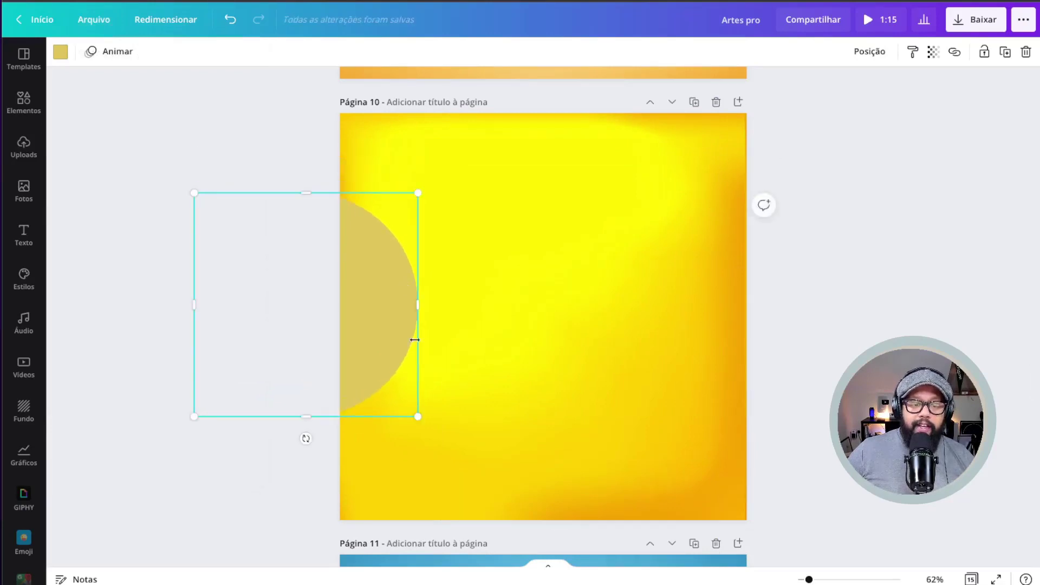
drag(420, 415, 520, 457)
drag(418, 358, 445, 340)
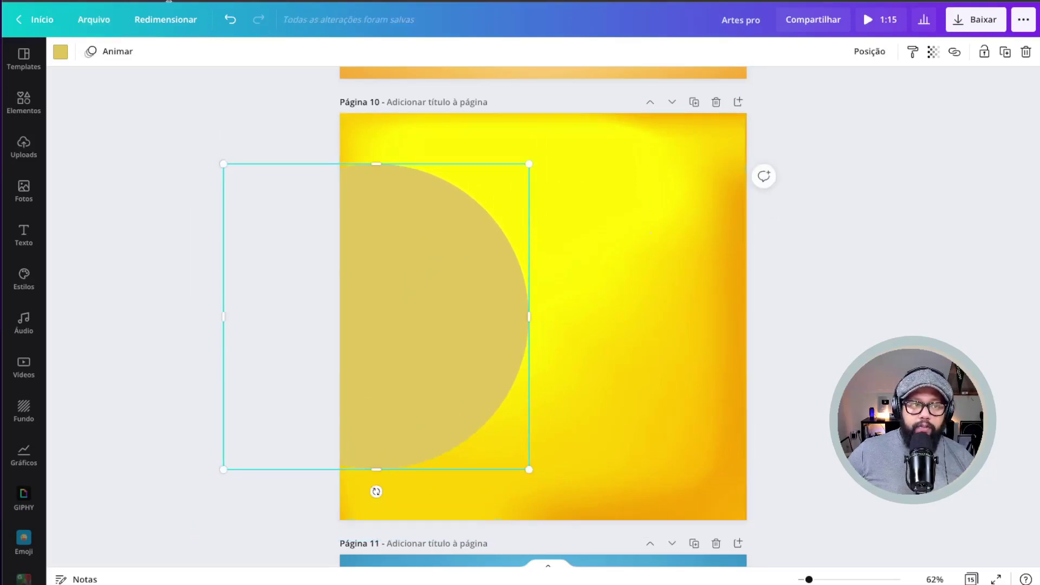
- Fill the circle with the near-white document colour #FAFAFA
click(64, 54)
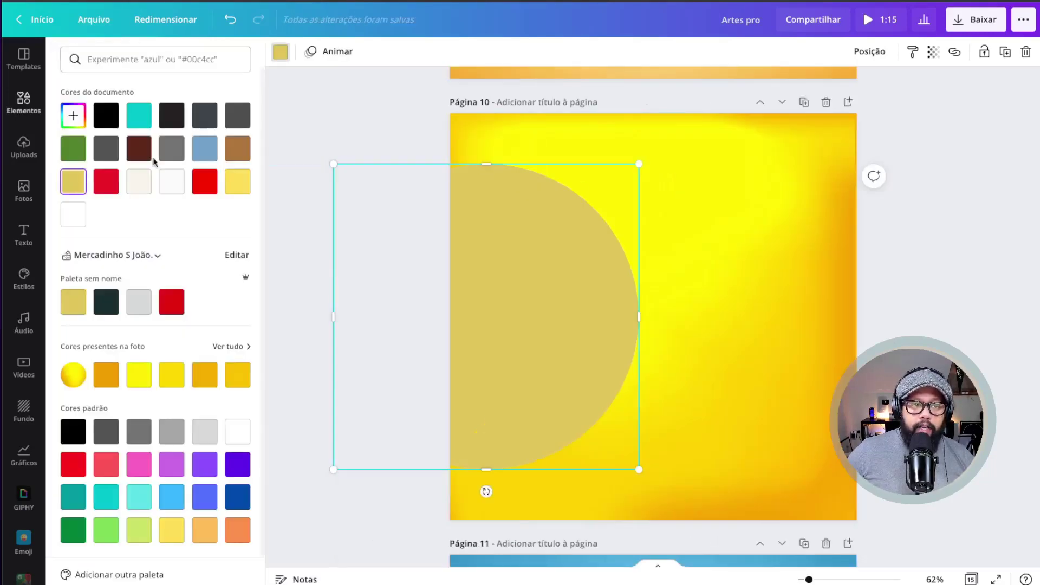
click(171, 182)
key(Escape)
- Shift the circle slightly to the right, using the white circle in the page 9 design as reference
scroll(350, 149, up, 5)
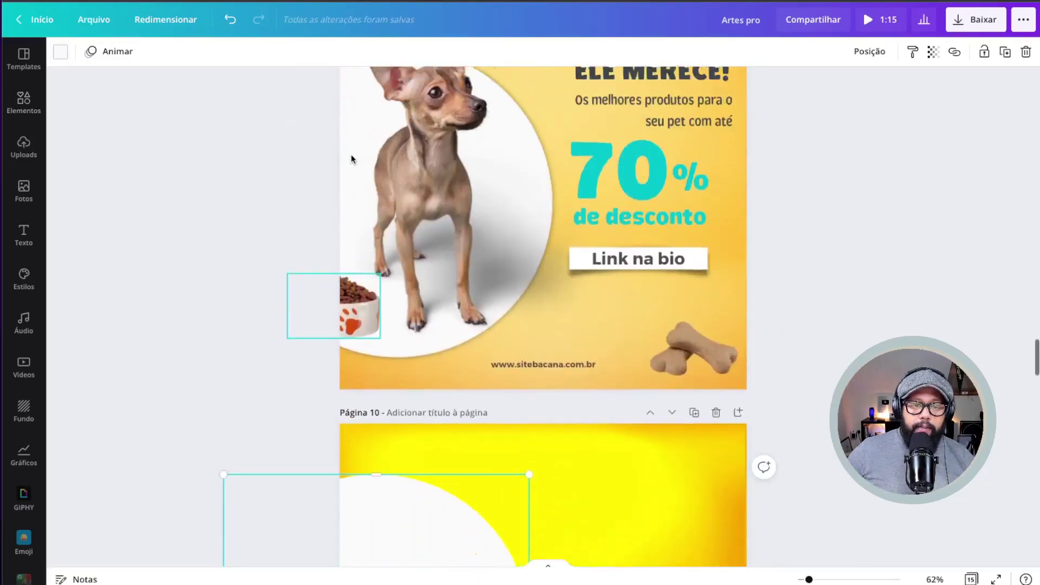
scroll(351, 158, up, 3)
scroll(351, 158, down, 7)
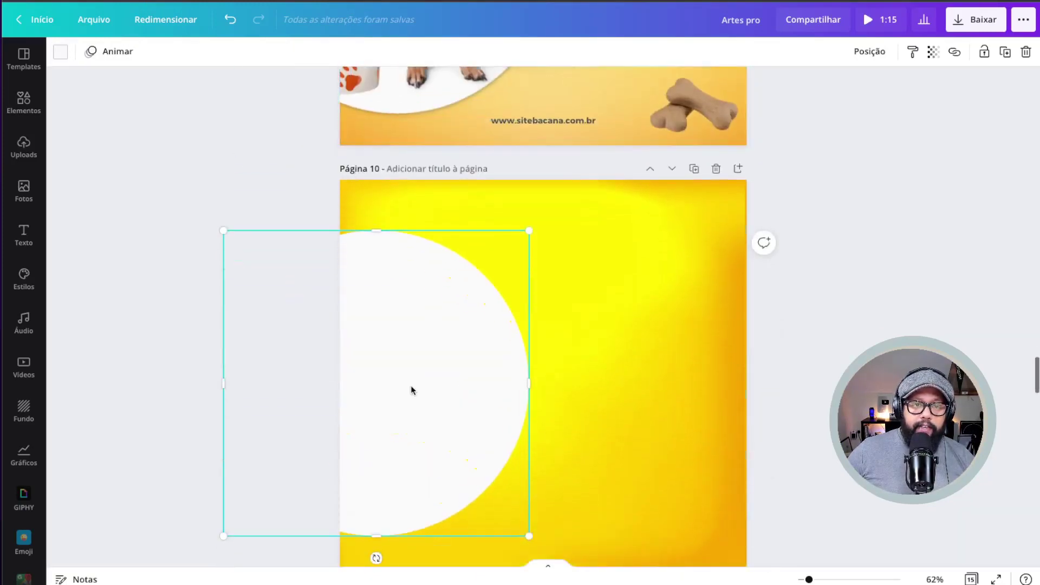
mouse_move(414, 388)
mouse_down()
mouse_move(424, 384)
mouse_move(416, 384)
mouse_up()
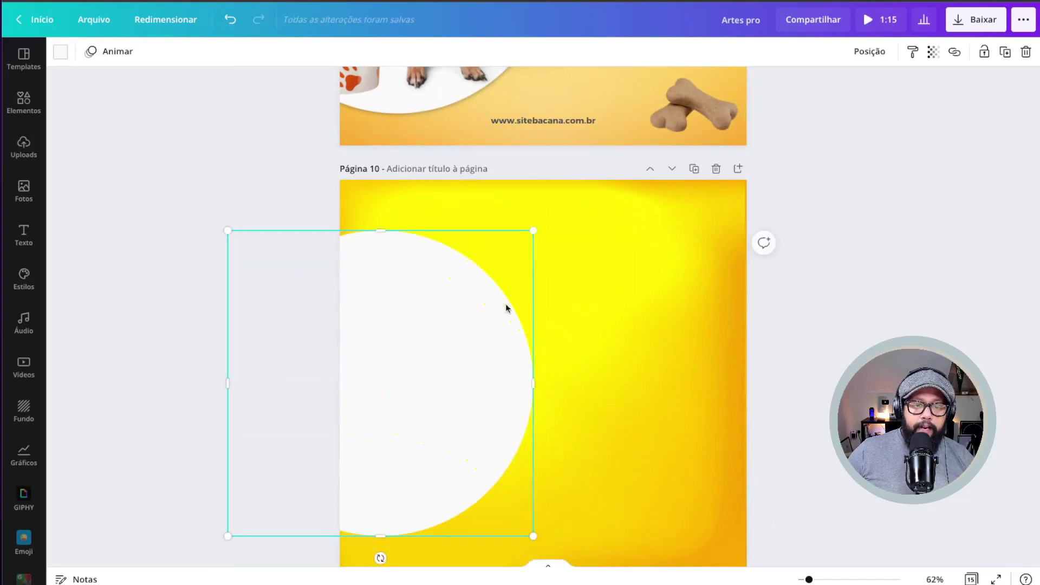
scroll(507, 308, up, 3)
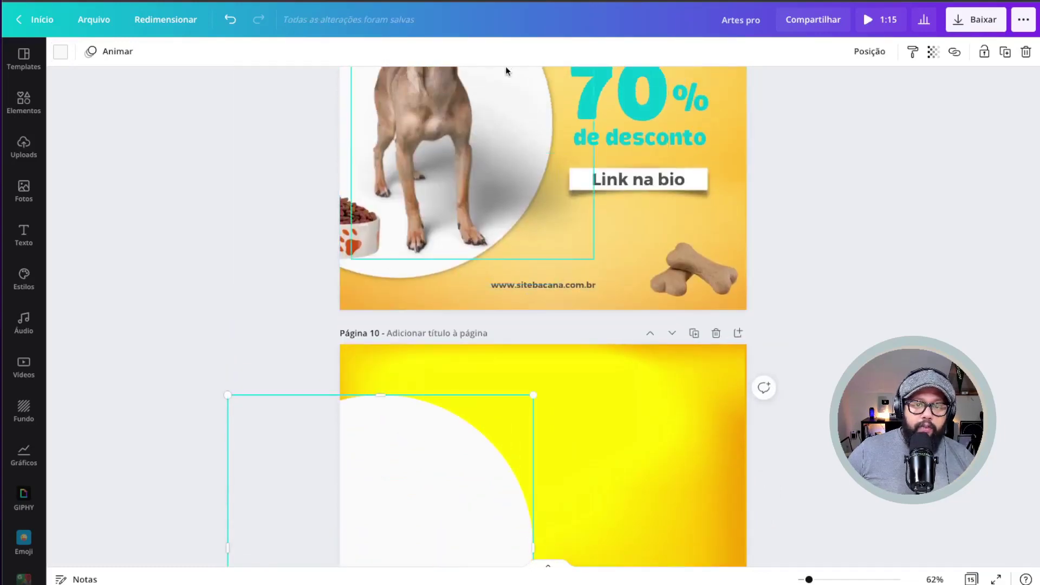
scroll(490, 384, down, 3)
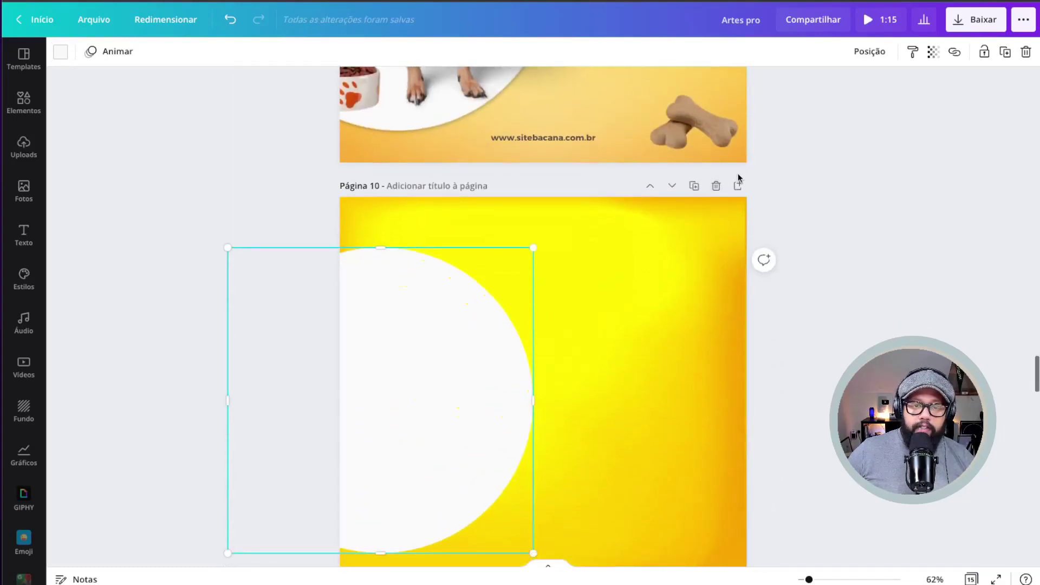
- Duplicate page 10 and look over the original and its copy
click(698, 187)
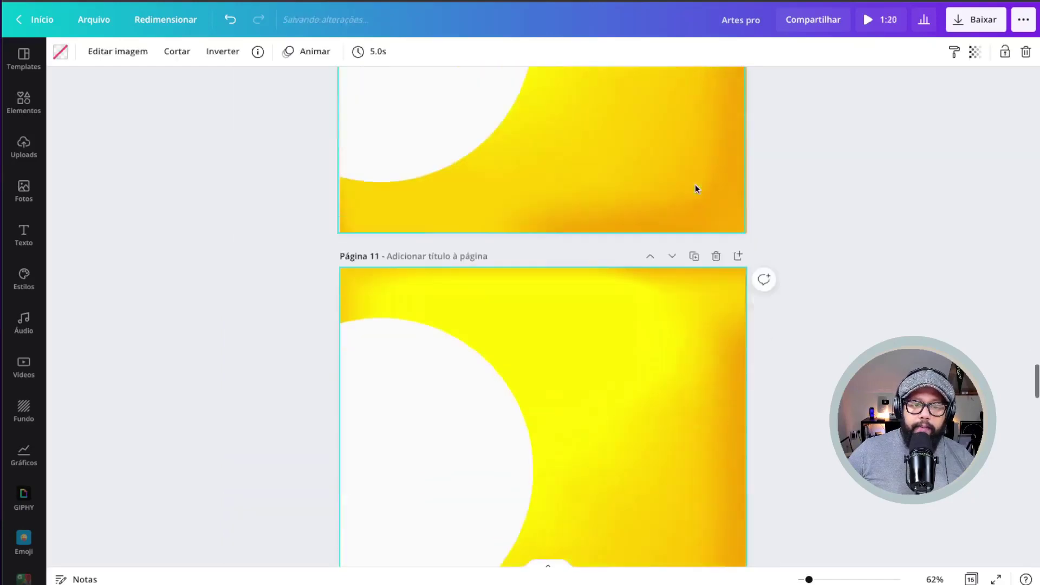
scroll(628, 217, up, 5)
scroll(620, 255, up, 1)
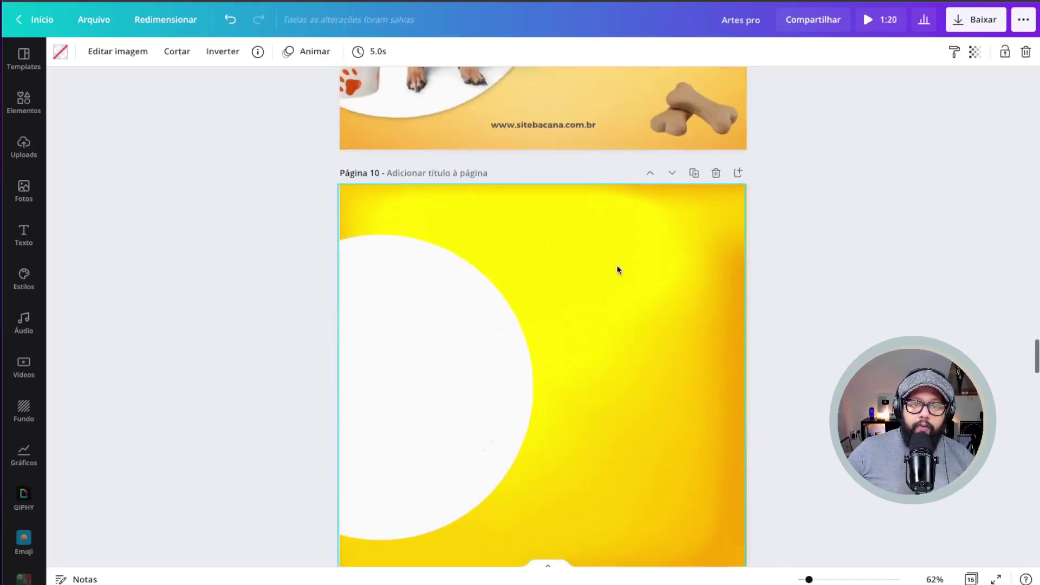
click(608, 312)
scroll(607, 314, up, 4)
scroll(608, 314, down, 5)
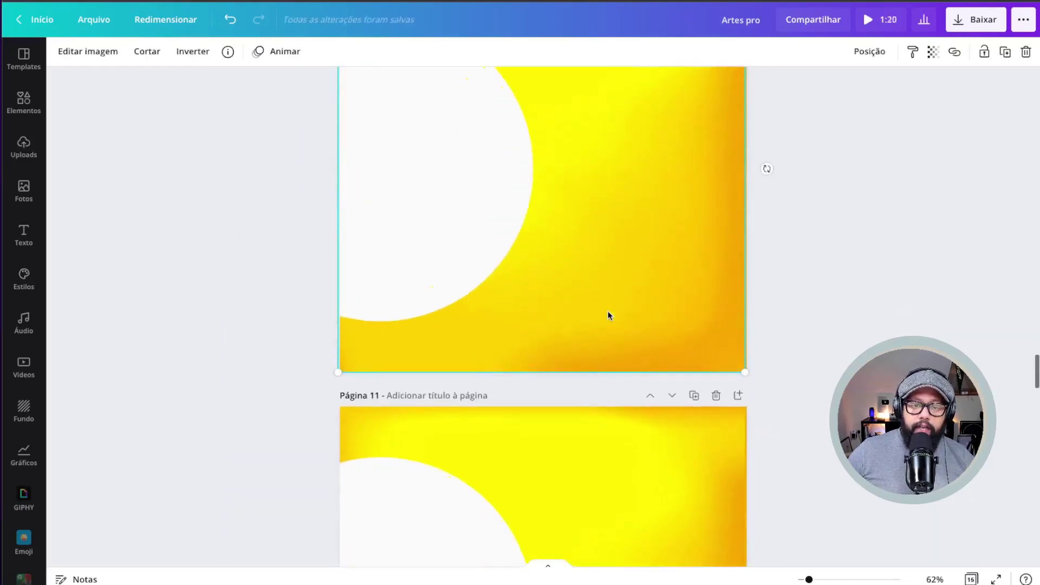
scroll(605, 277, up, 2)
scroll(604, 277, down, 5)
- Delete the gradient image and the page background from page 11, leaving only the circle
click(608, 241)
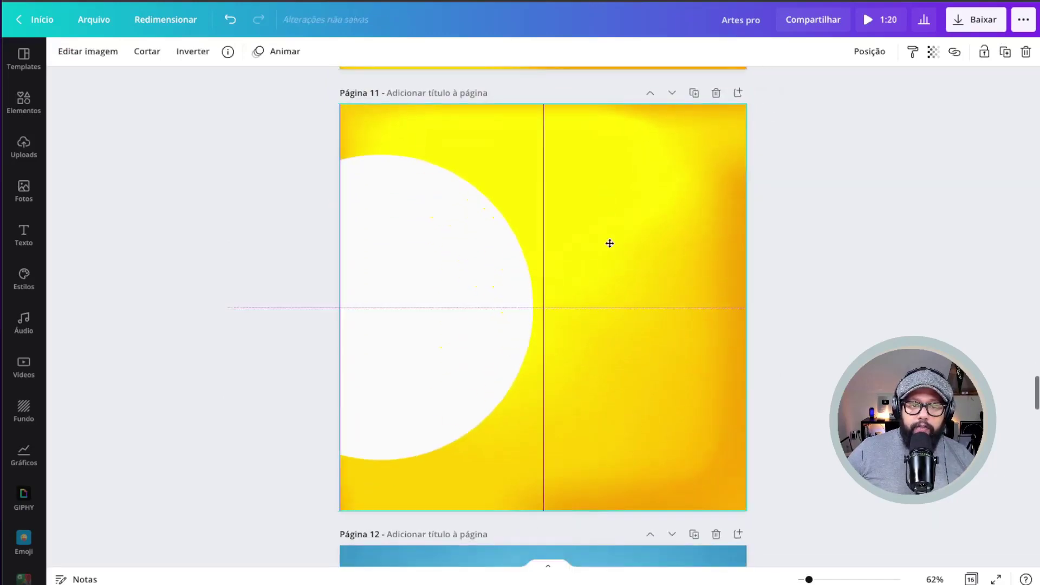
key(Delete)
key(Delete)
key(Delete)
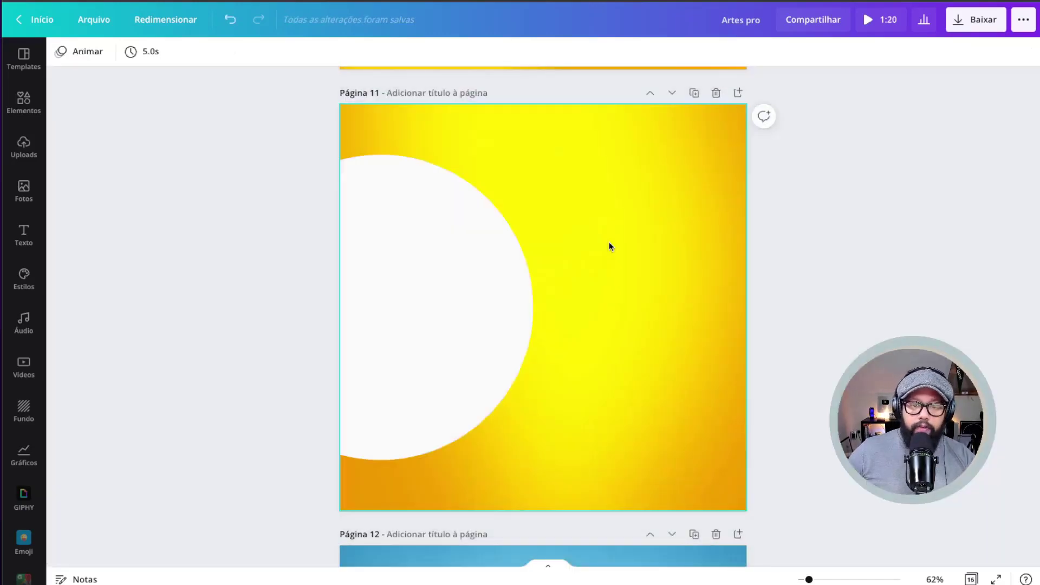
- Change the fill of page 11's circle to pure white, #FFFFFF
click(435, 315)
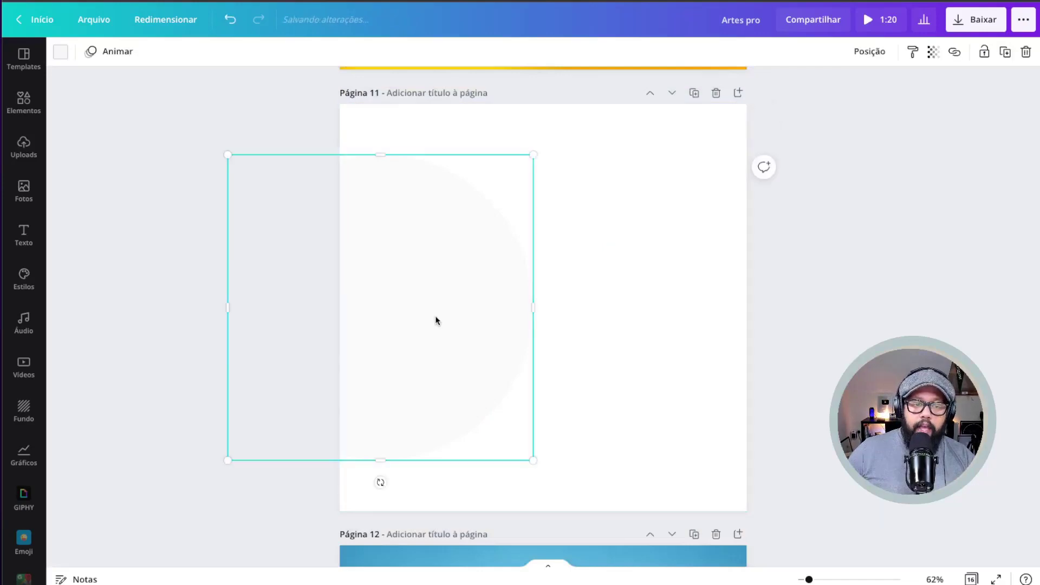
click(60, 52)
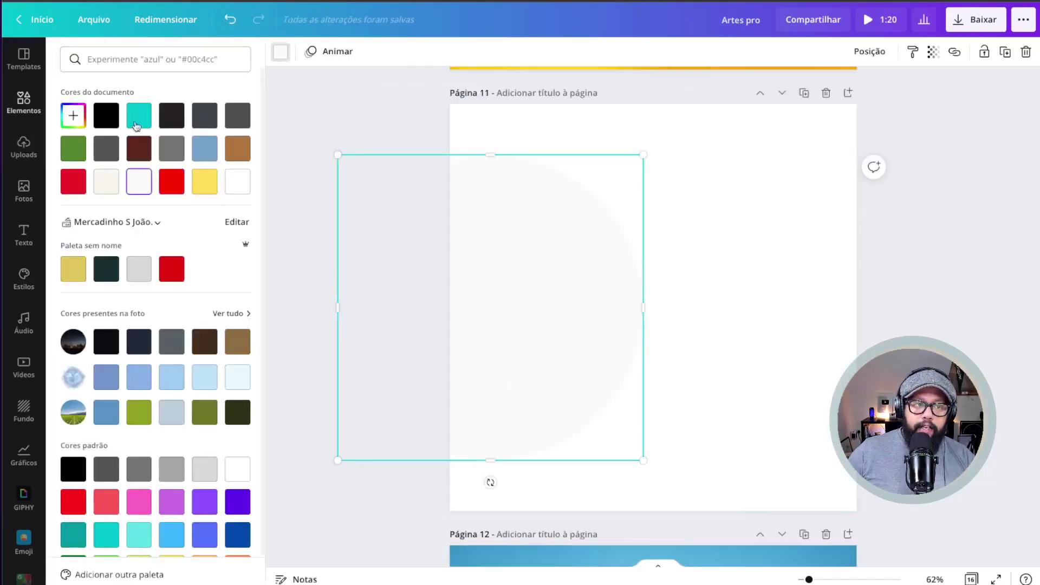
click(65, 112)
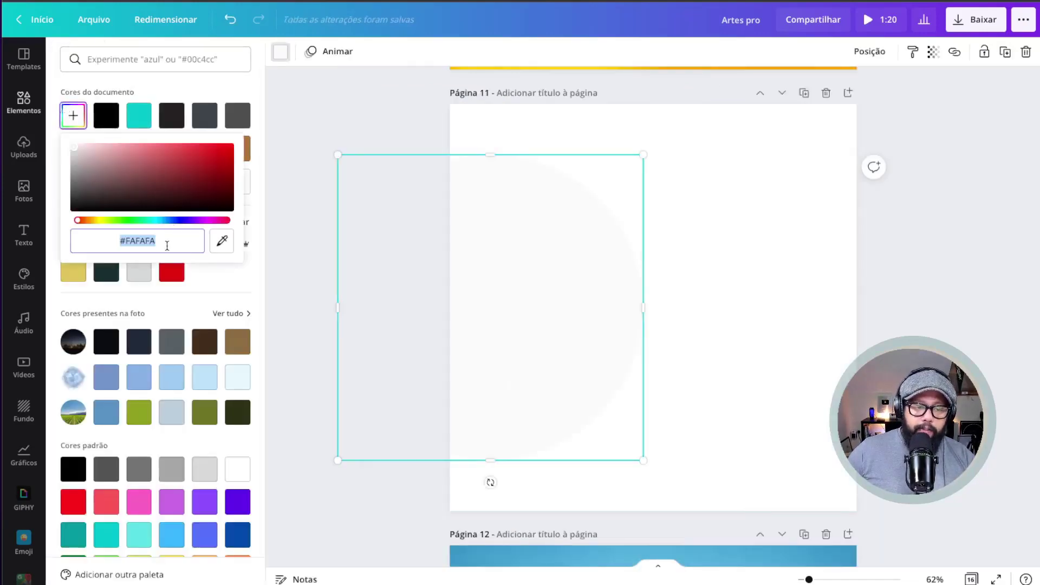
text(#FFFFFF)
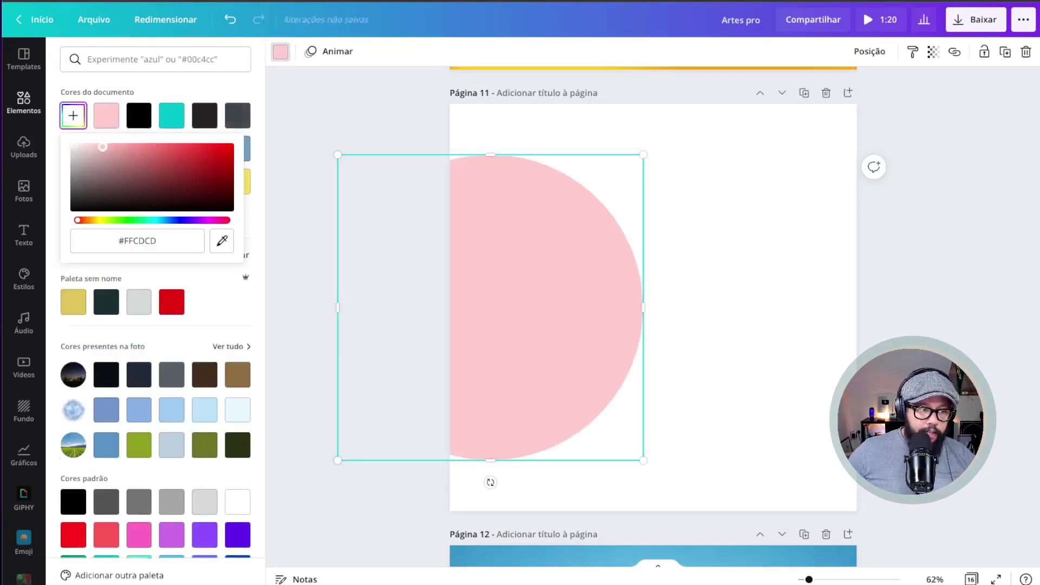
key(Return)
click(453, 115)
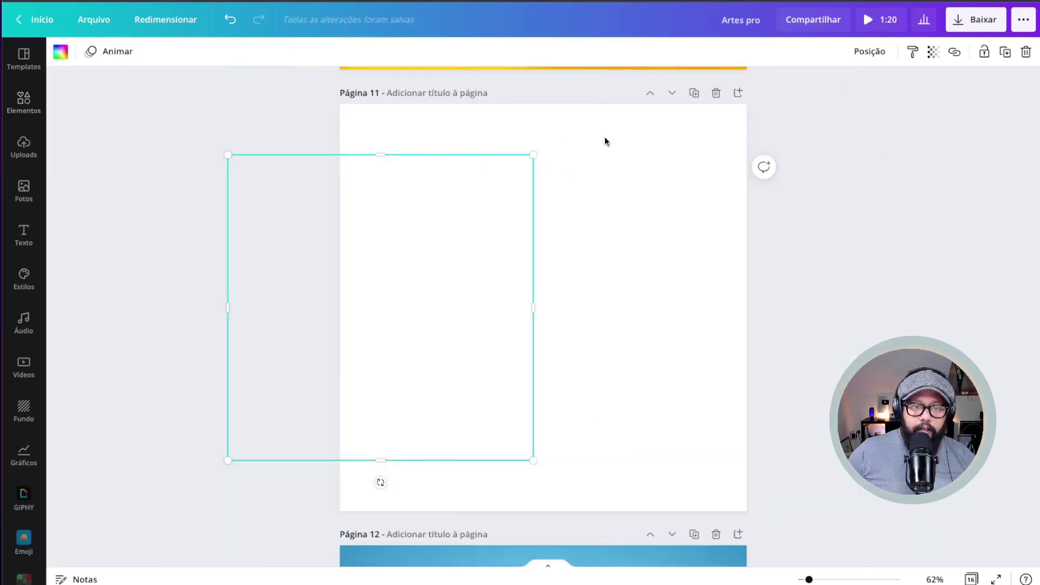
- Download only page 11 as a PNG with a transparent background, saving it as Artes pro in the Downloads folder
click(975, 20)
click(921, 103)
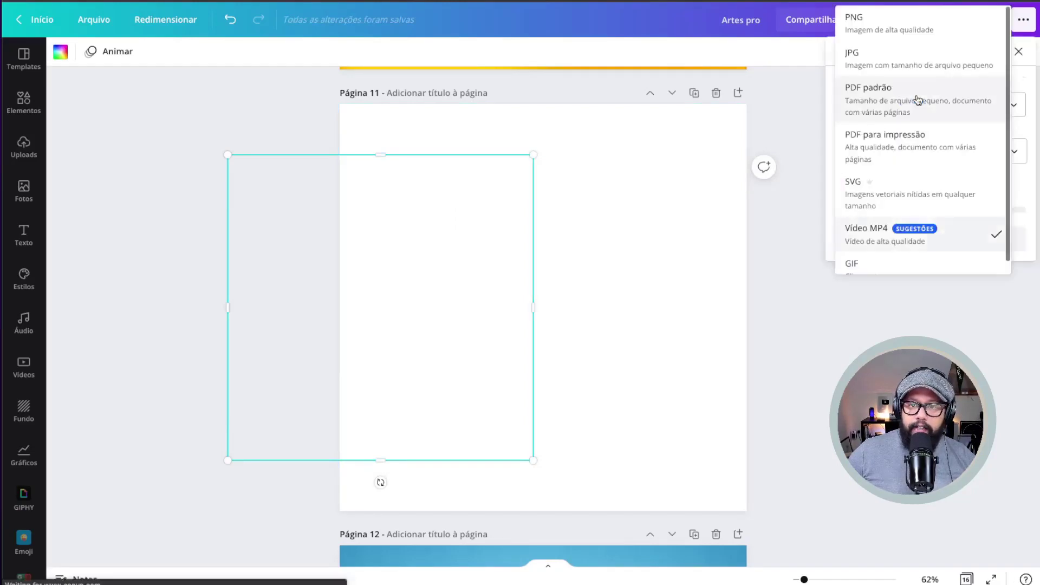
click(882, 18)
click(915, 260)
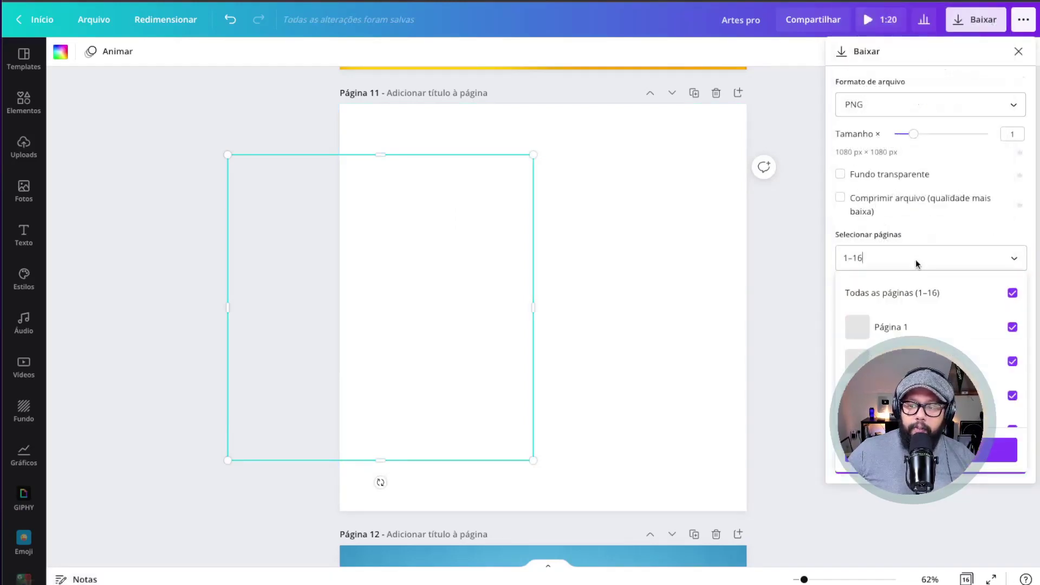
click(901, 308)
scroll(901, 314, down, 5)
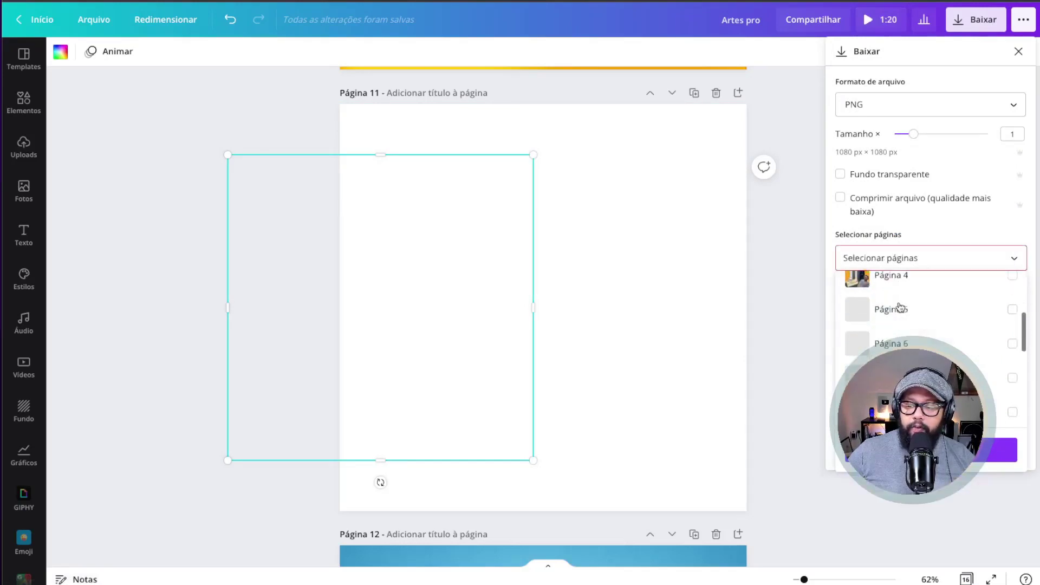
click(921, 393)
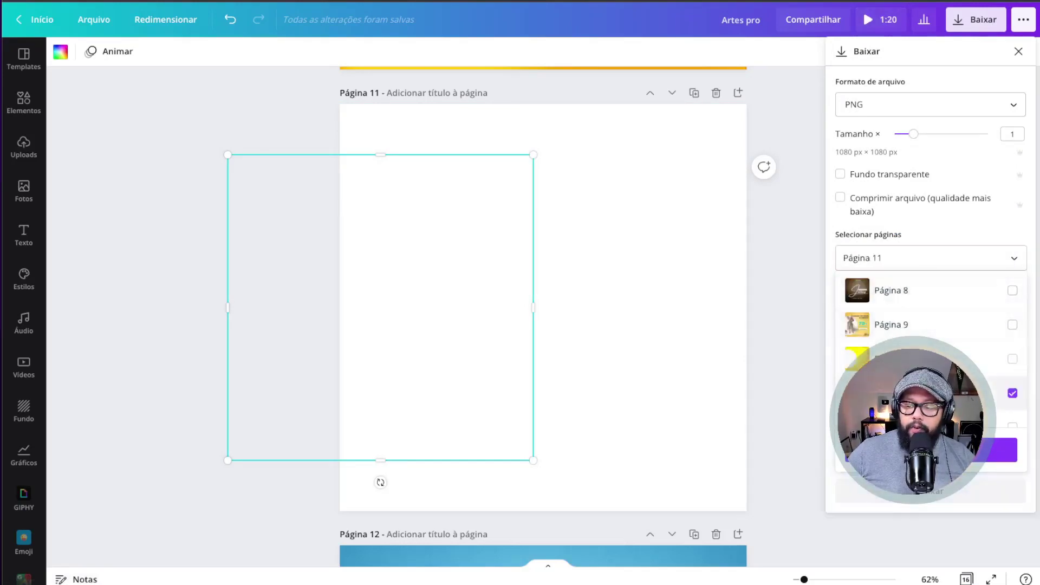
click(932, 450)
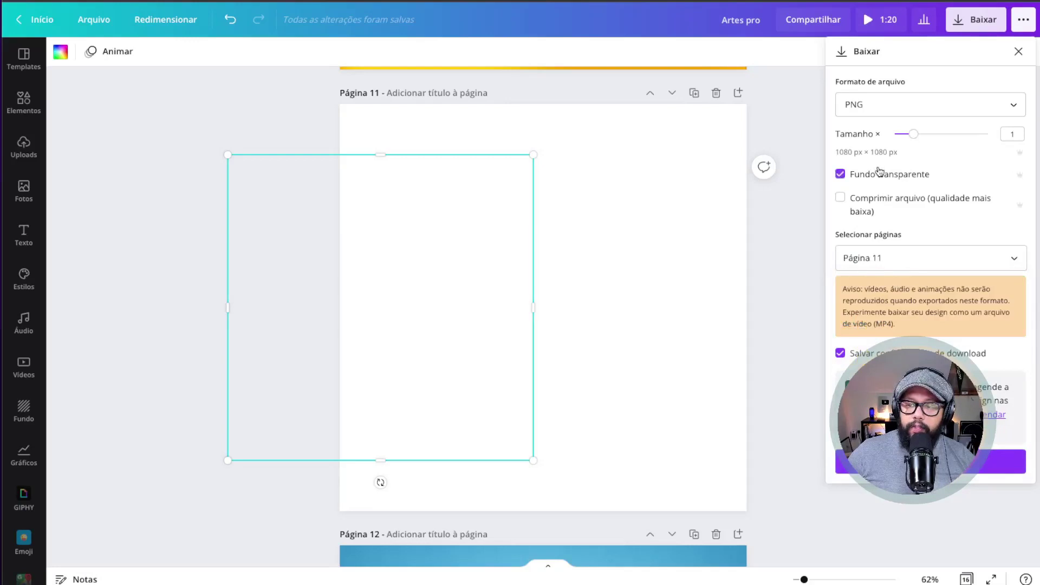
click(1008, 462)
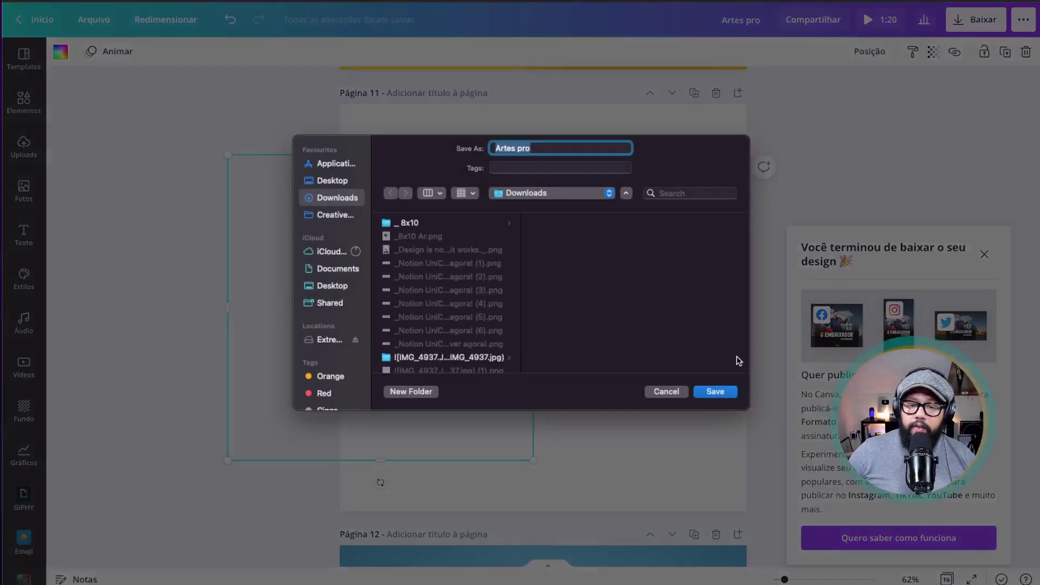
click(720, 391)
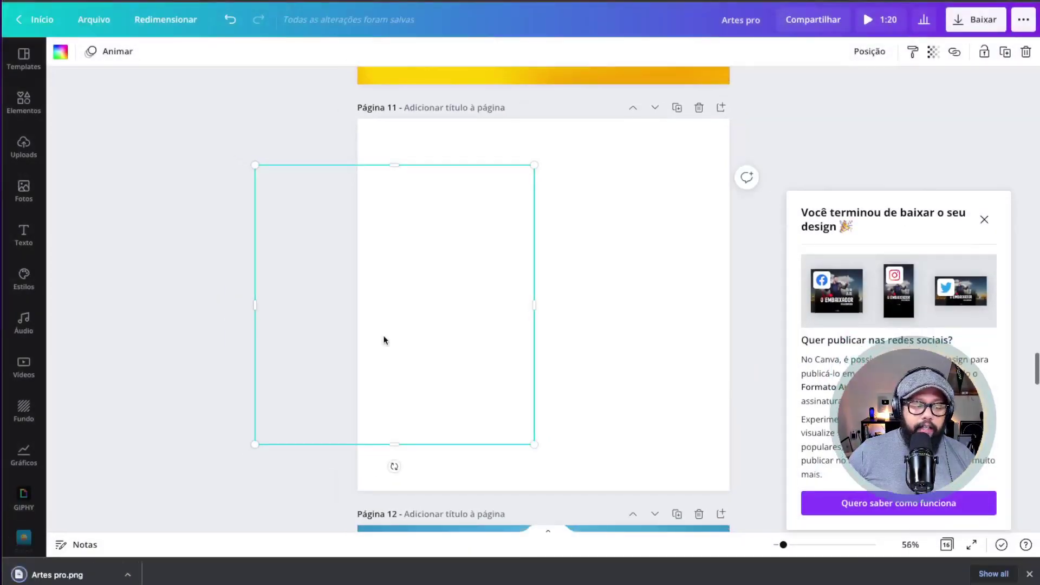
- Add a blank page after page 11 and upload Artes pro.png to the image uploads
click(67, 575)
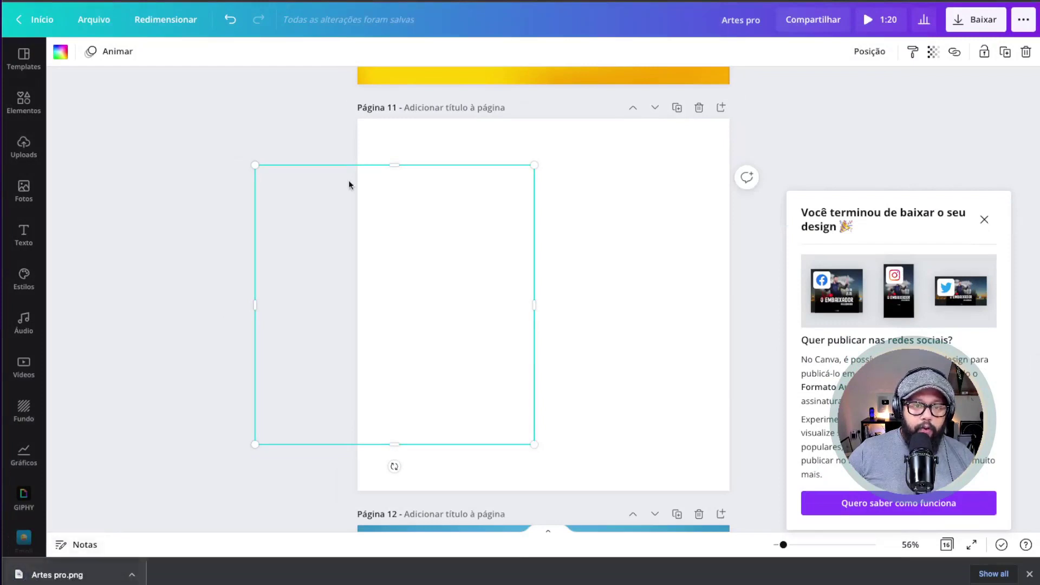
click(722, 107)
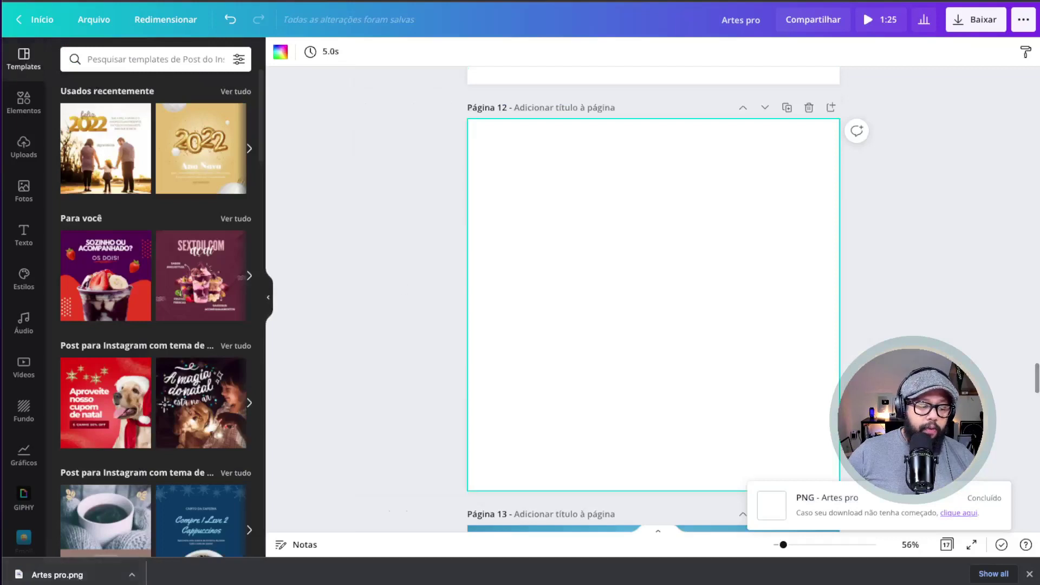
drag(65, 574, 115, 200)
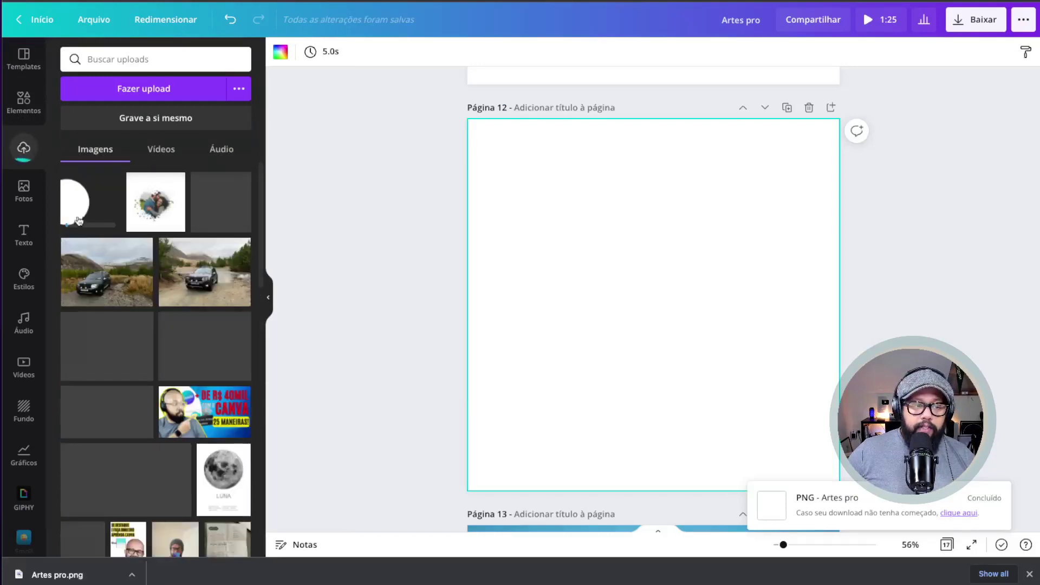
- Delete page 11 with the helper circle and the extra page 12 after it
click(81, 205)
scroll(601, 302, down, 5)
drag(569, 283, 690, 197)
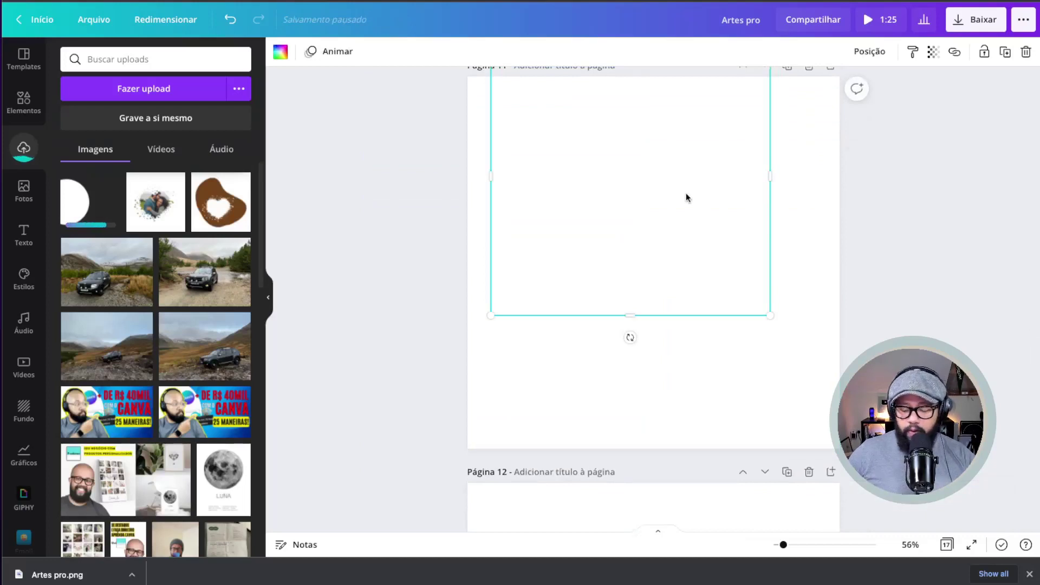
scroll(686, 193, up, 3)
click(810, 197)
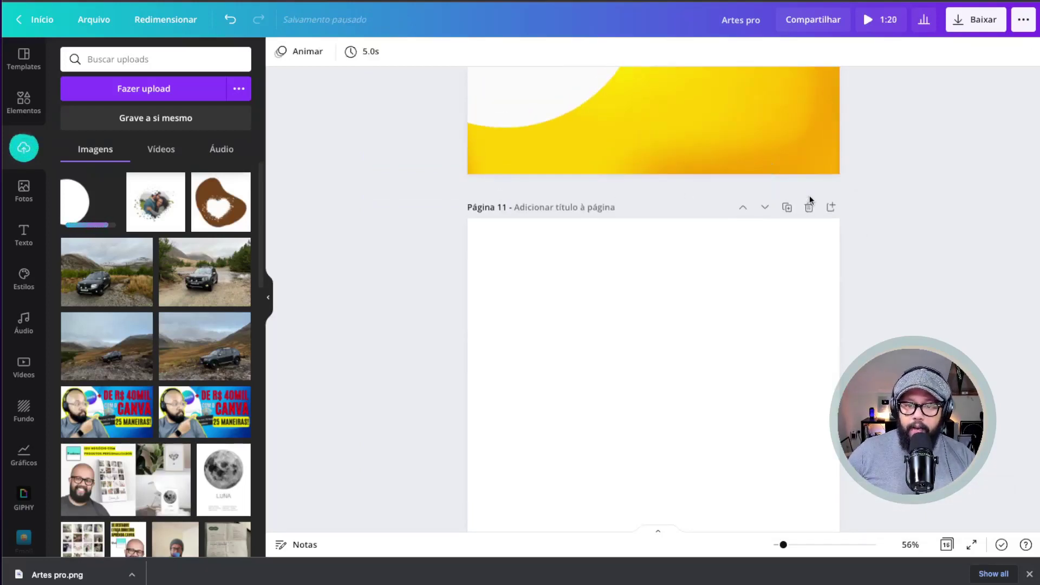
click(809, 200)
- Replace the existing circle on page 10 with the uploaded white circle PNG
scroll(808, 200, up, 5)
click(536, 267)
key(Delete)
click(79, 206)
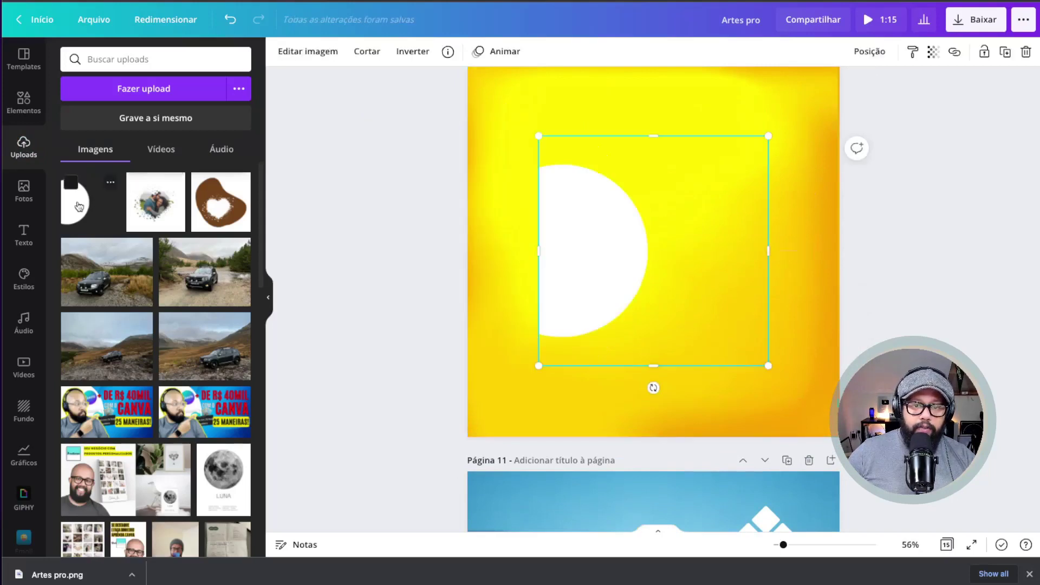
- Enlarge the circle image, align it with page 10's left edge and crop the empty area on its right side
drag(678, 267, 607, 206)
drag(699, 306, 855, 466)
drag(582, 314, 582, 288)
drag(859, 251, 706, 249)
- Apply a Brilhante shadow with transparency 21 to page 10's circle image
scroll(709, 249, up, 3)
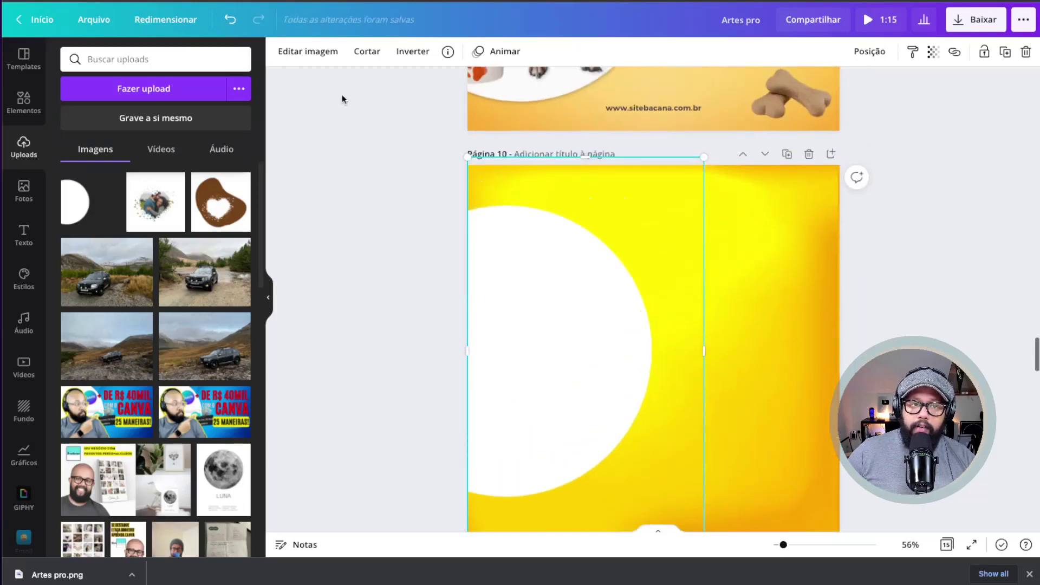
click(304, 55)
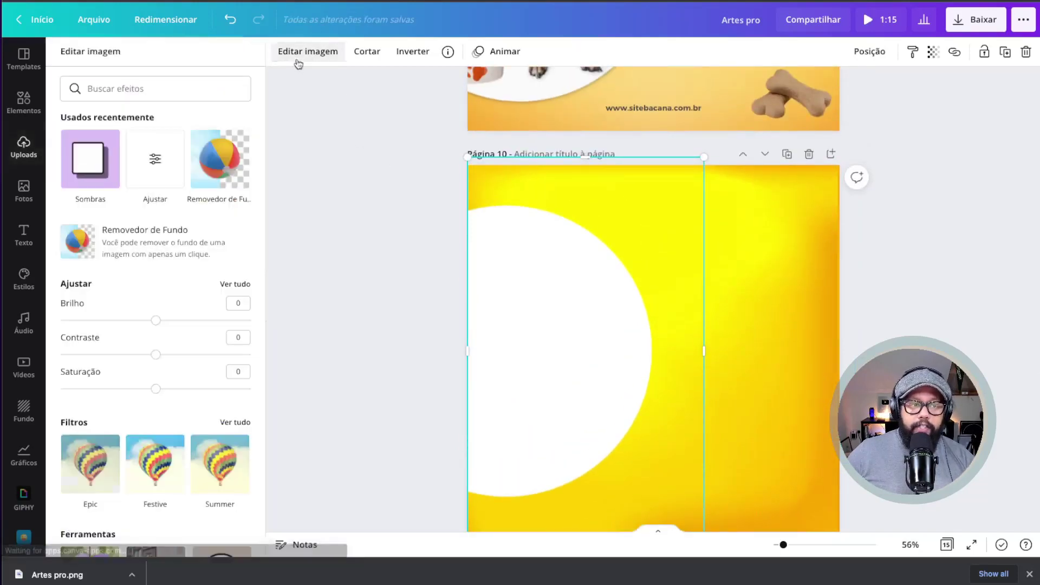
click(106, 168)
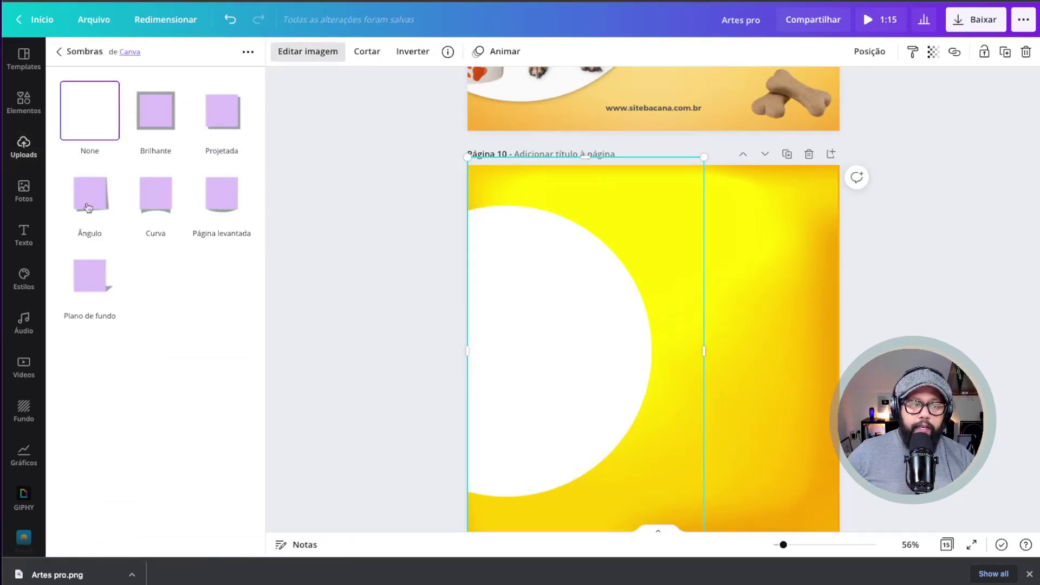
click(157, 114)
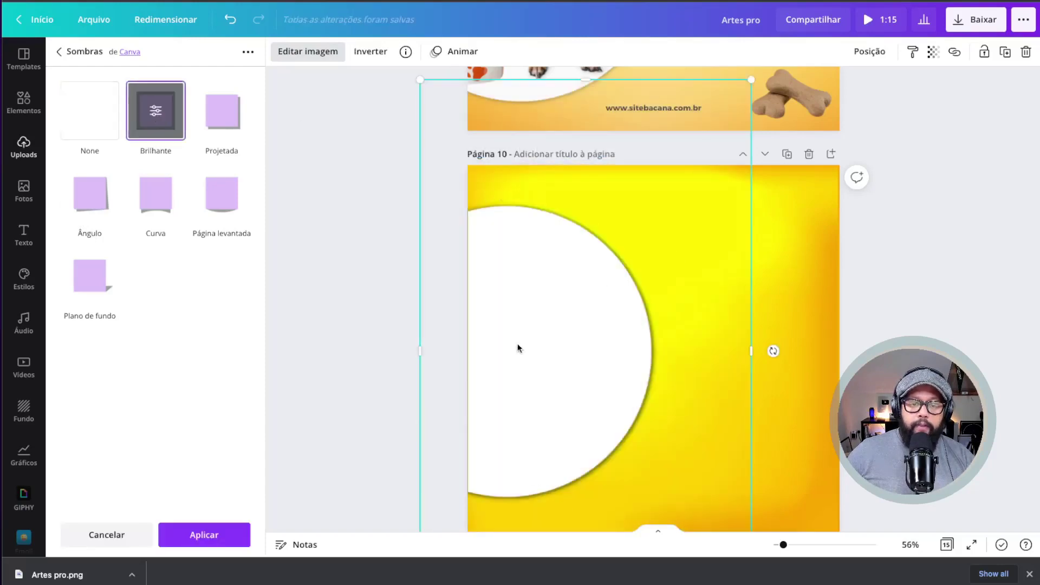
click(157, 111)
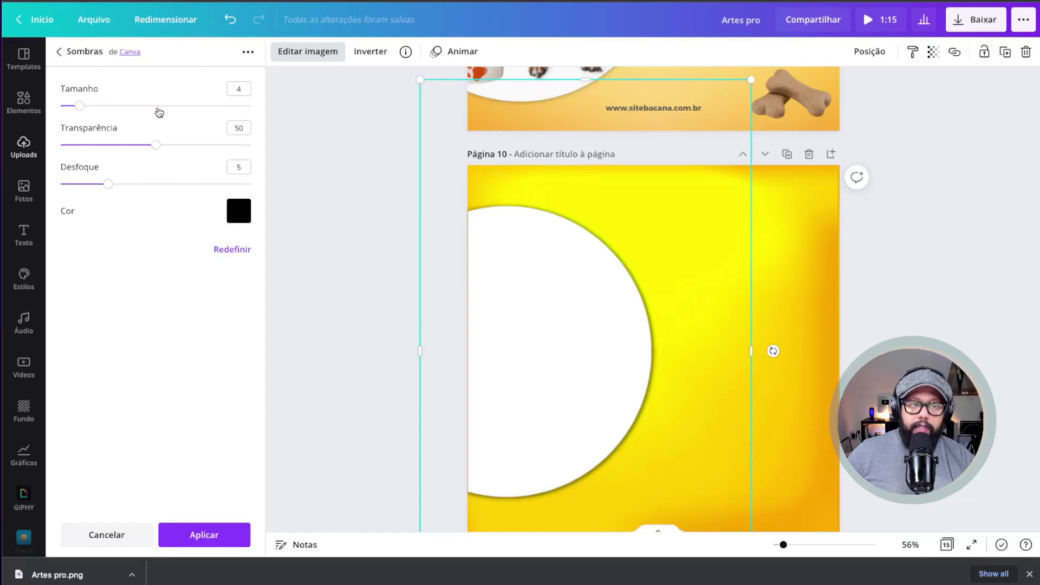
drag(141, 146, 121, 147)
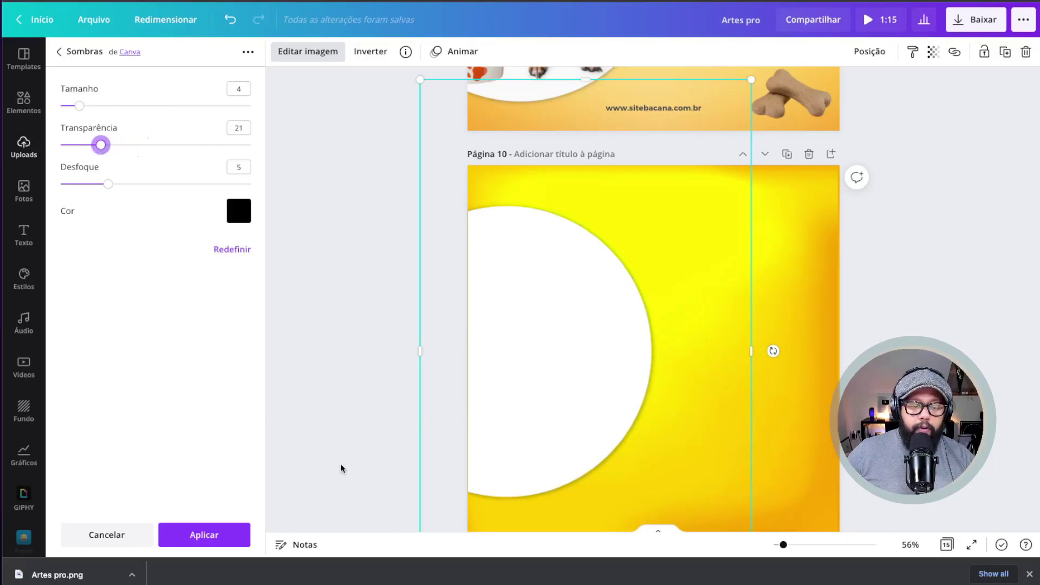
click(220, 528)
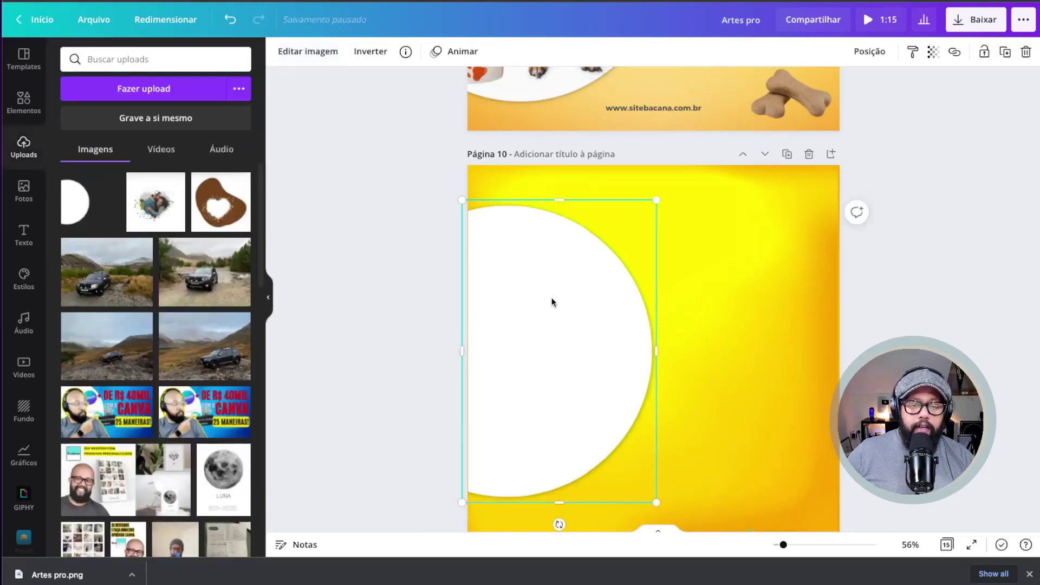
- Shift the shadowed circle slightly past page 10's left edge and enlarge it to nearly the full page height, centred vertically
drag(550, 305, 548, 305)
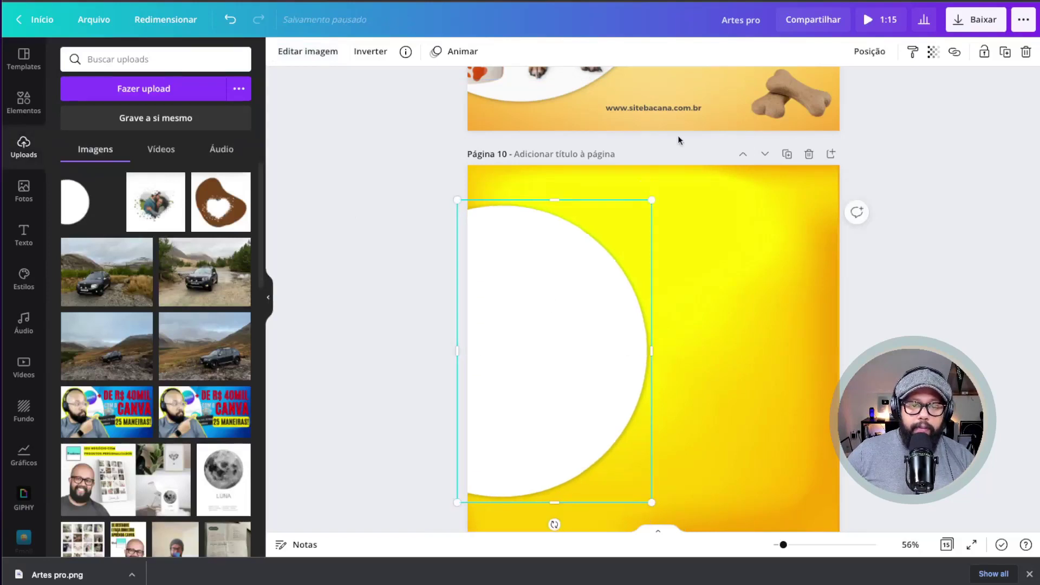
drag(652, 200, 702, 166)
drag(553, 316, 553, 341)
- Check the layout of page 9 and open the information on its chihuahua photo
scroll(554, 341, down, 2)
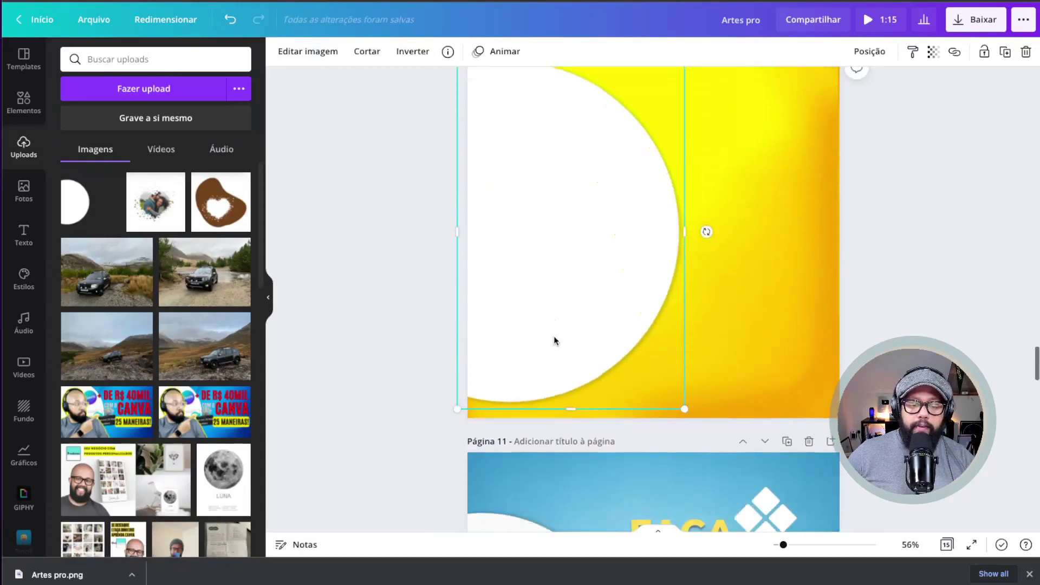
scroll(554, 340, down, 4)
scroll(584, 473, up, 7)
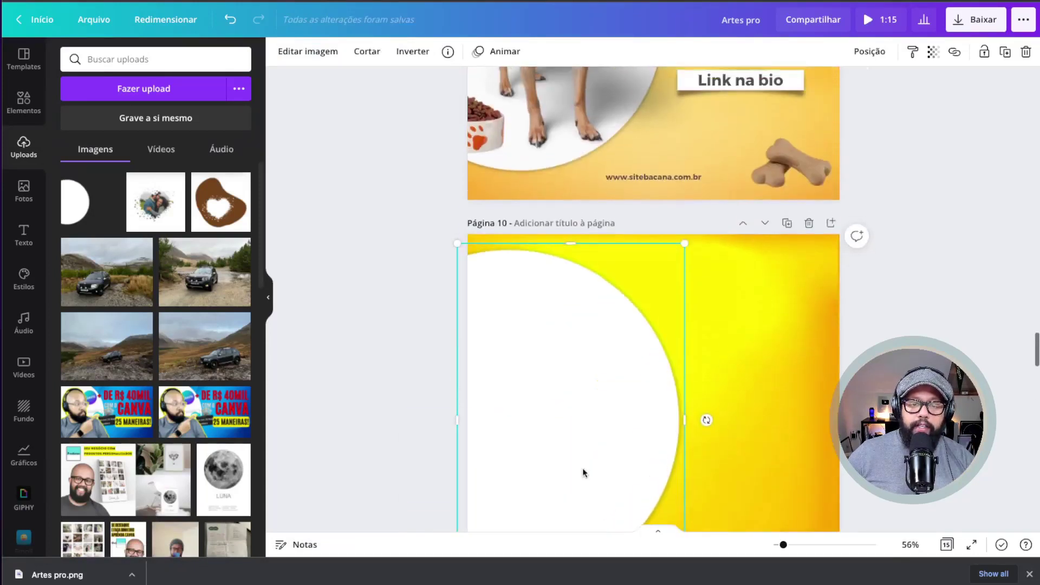
scroll(584, 473, up, 5)
click(557, 187)
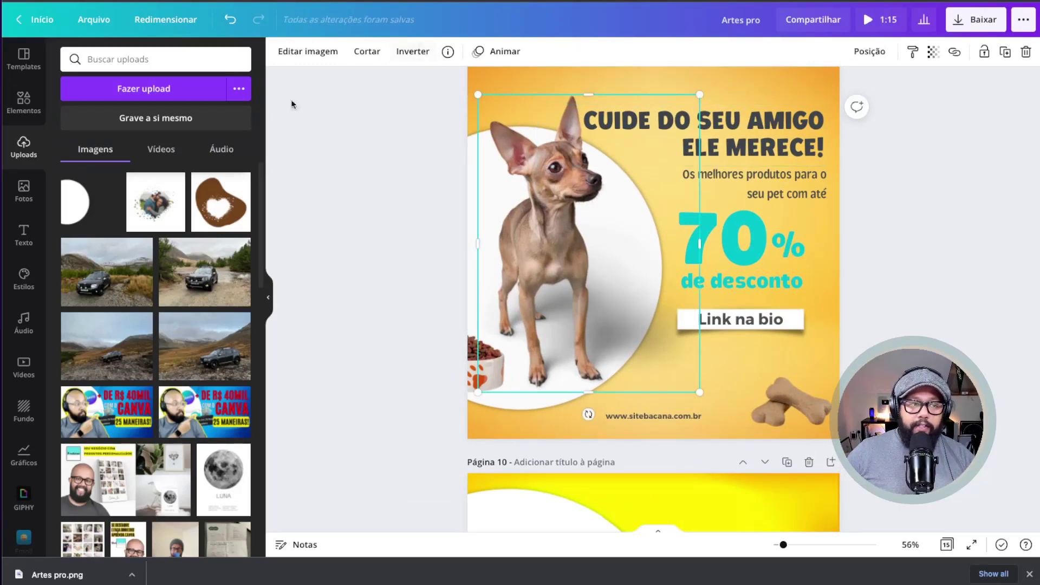
click(447, 52)
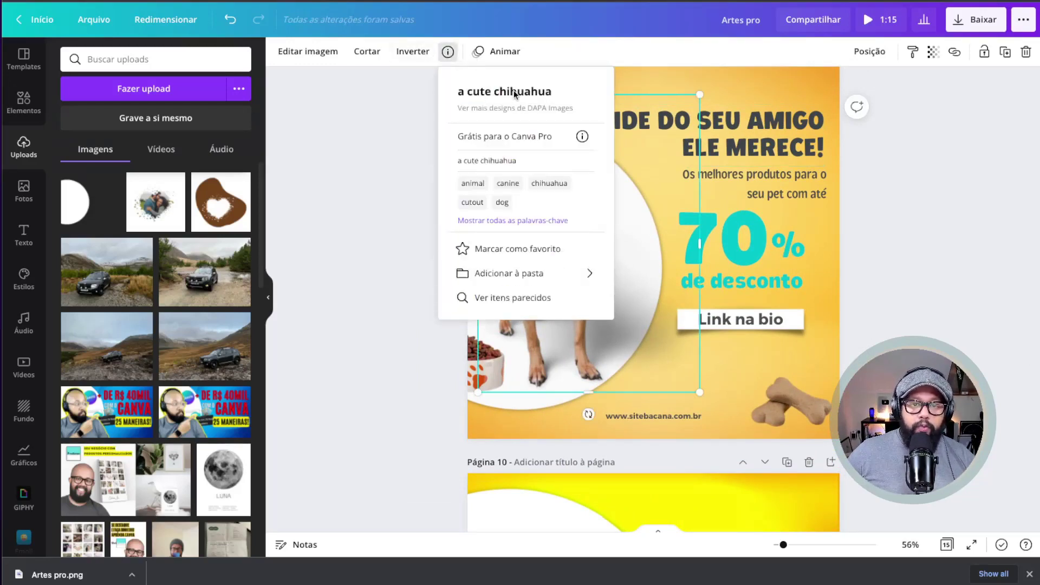
- Search the elements for "dog png" and browse the photo results for a cut-out dog
click(23, 101)
triple_click(144, 52)
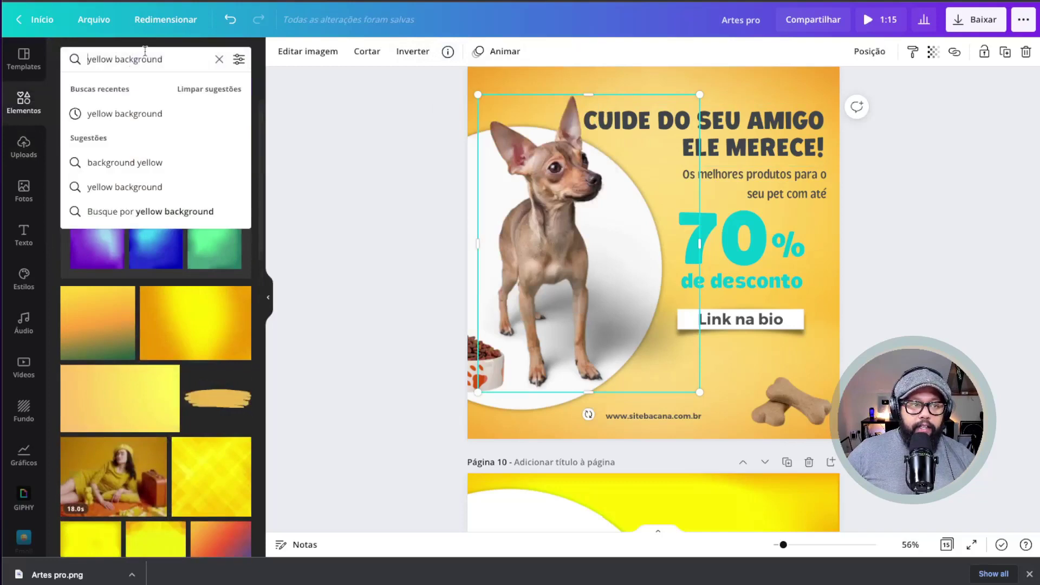
text(dog png)
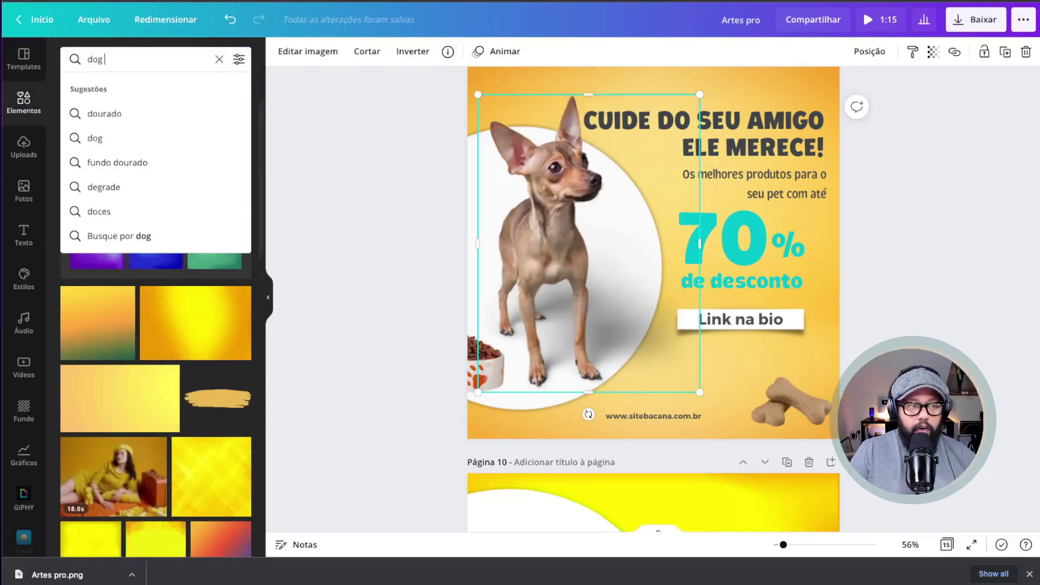
key(Return)
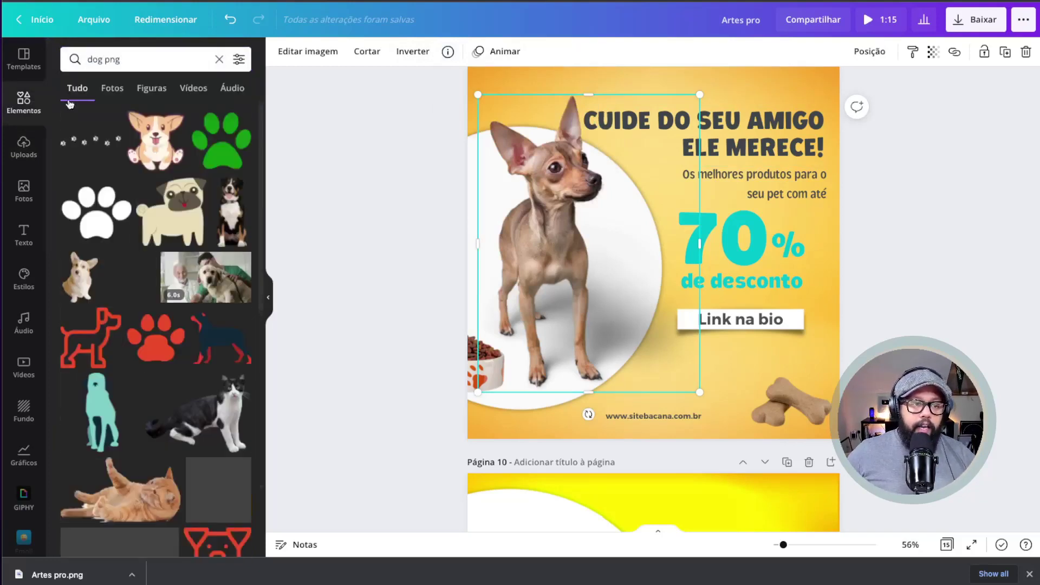
click(115, 95)
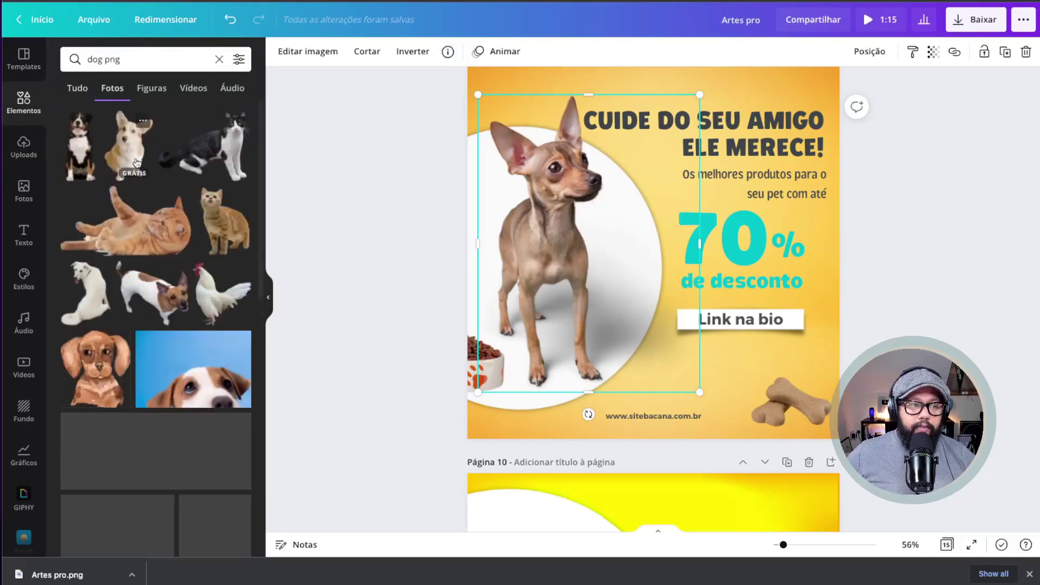
scroll(203, 120, down, 7)
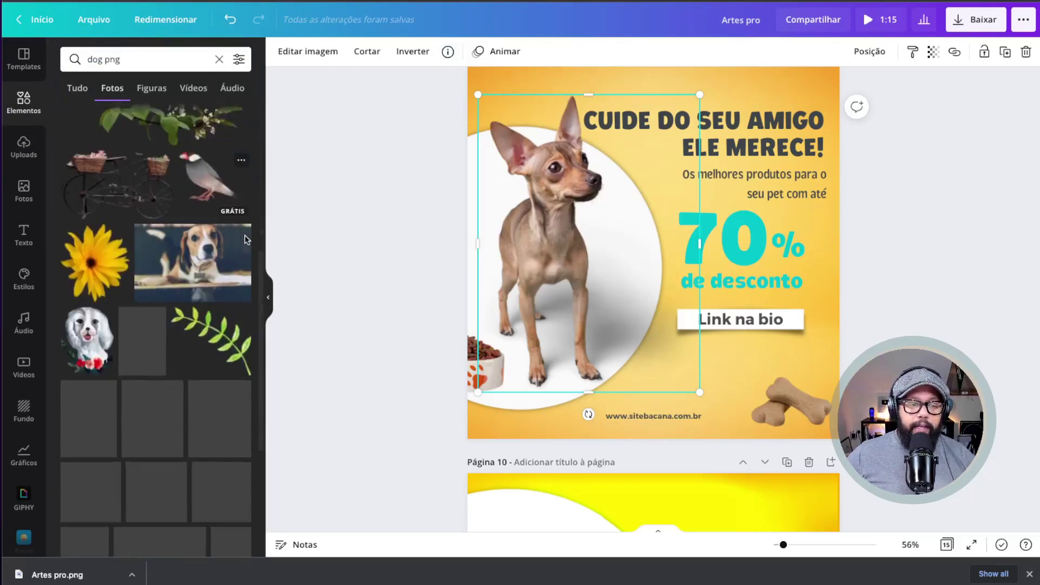
scroll(649, 281, down, 4)
scroll(648, 277, down, 3)
- Run a magic quick search for "dog png" in Figuras on page 10, and clear it
click(748, 256)
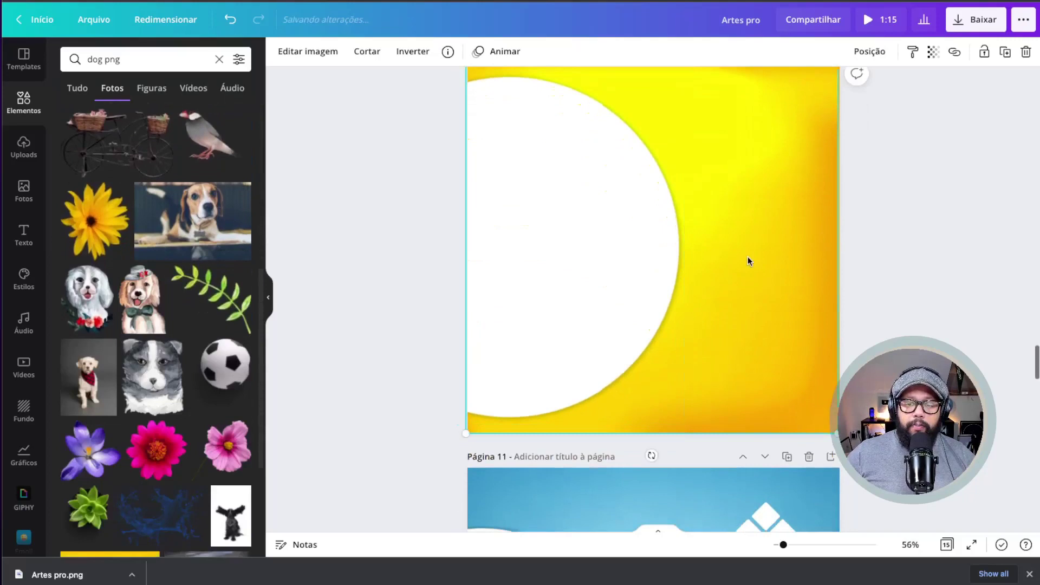
key(slash)
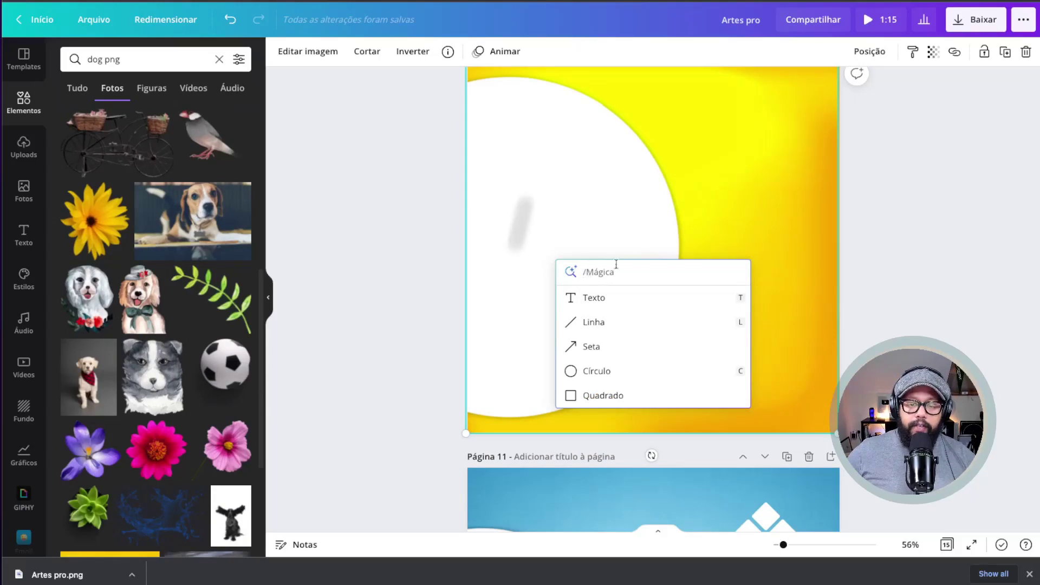
text(dogh )
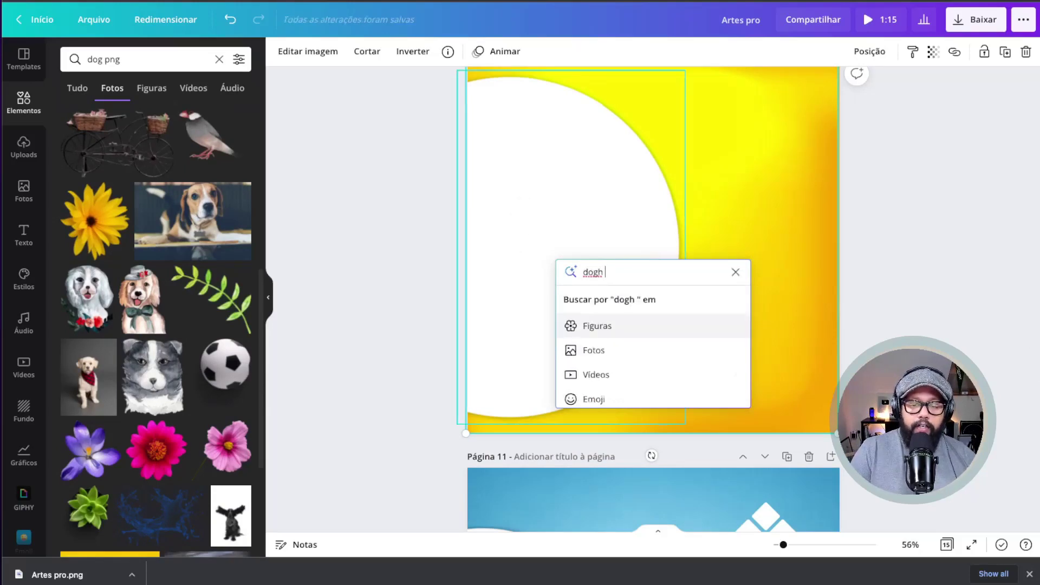
text(ng)
key(Return)
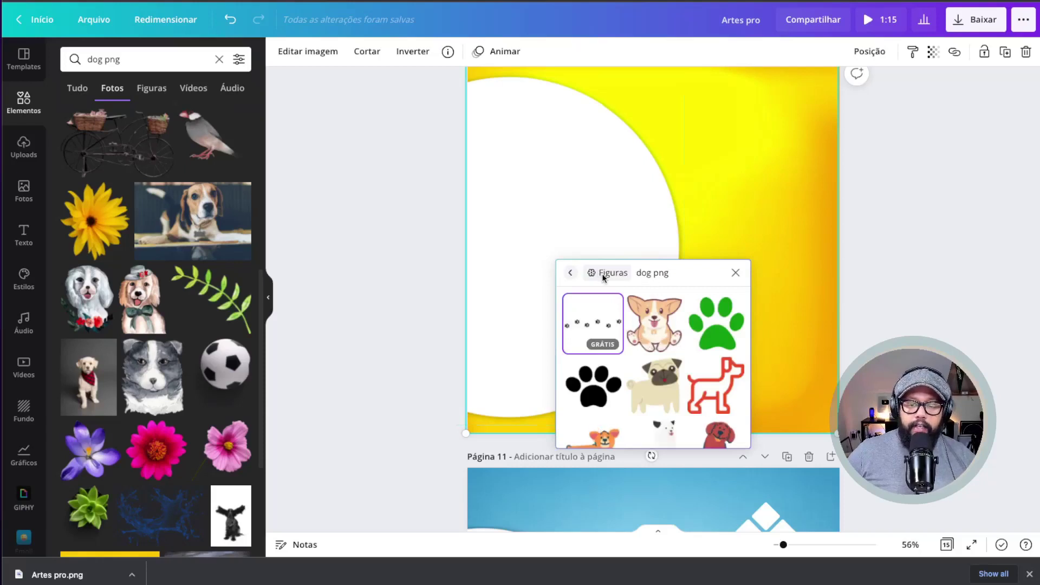
click(737, 273)
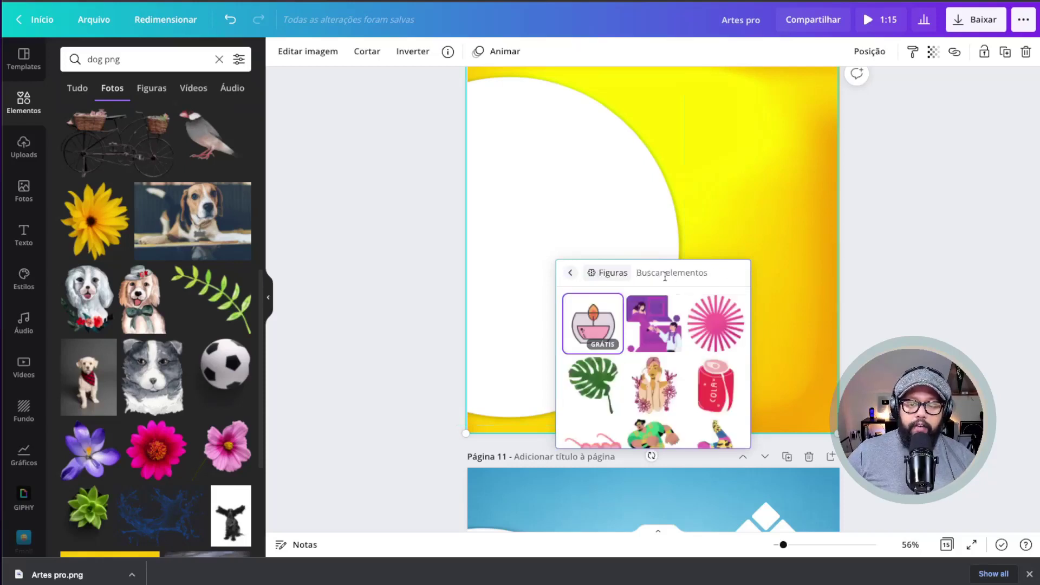
click(572, 274)
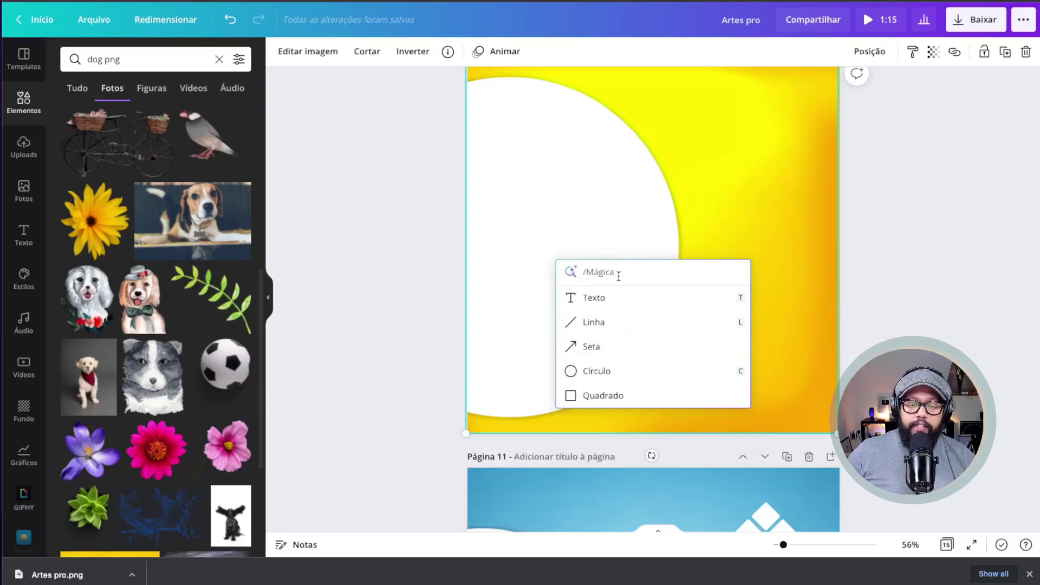
- Quick-search "dog png" in Fotos, browse the results for a suitable cut-out dog, and close the search
text(do)
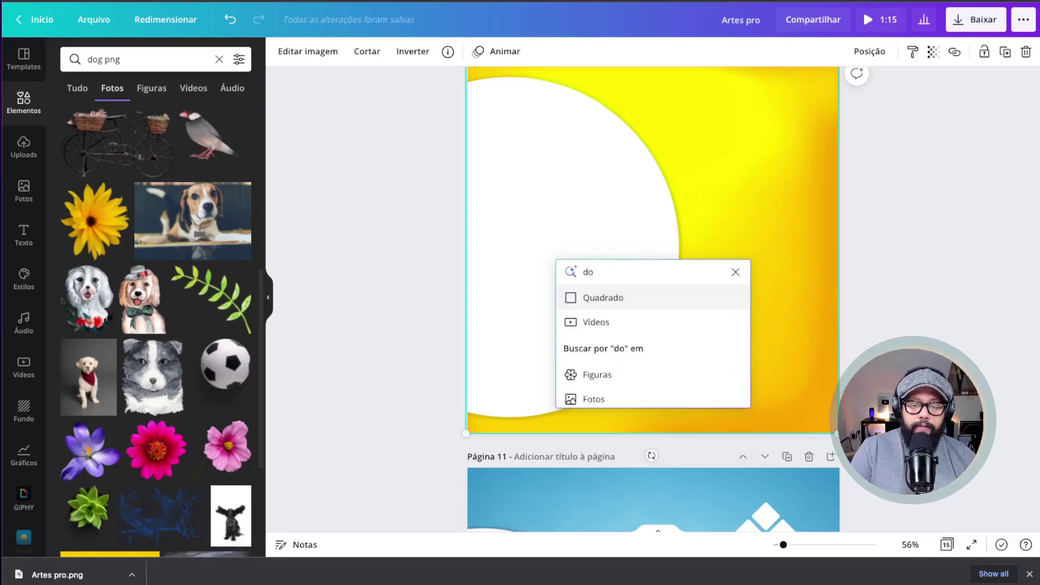
text(g png)
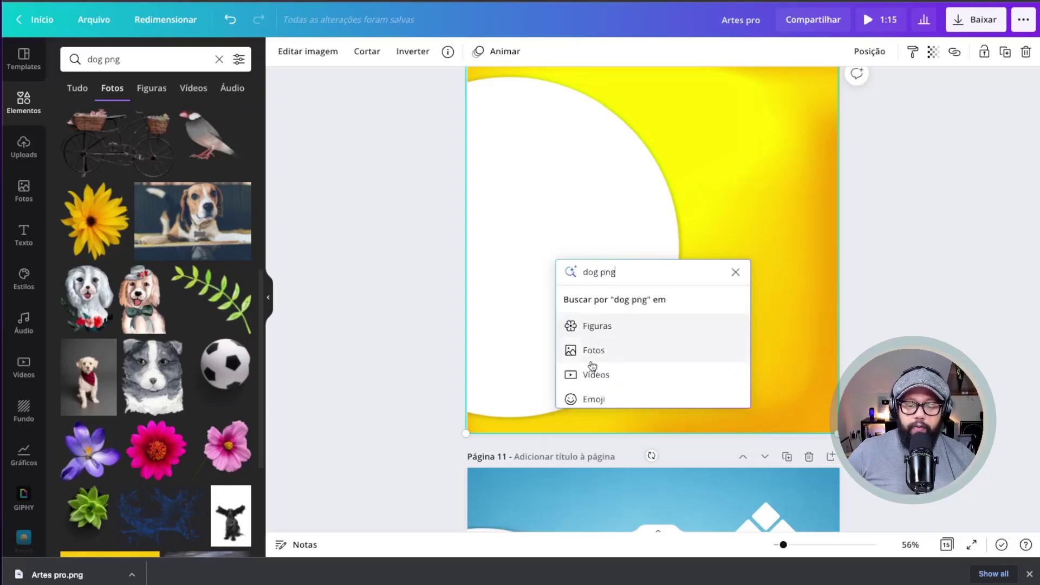
click(595, 351)
scroll(673, 359, down, 10)
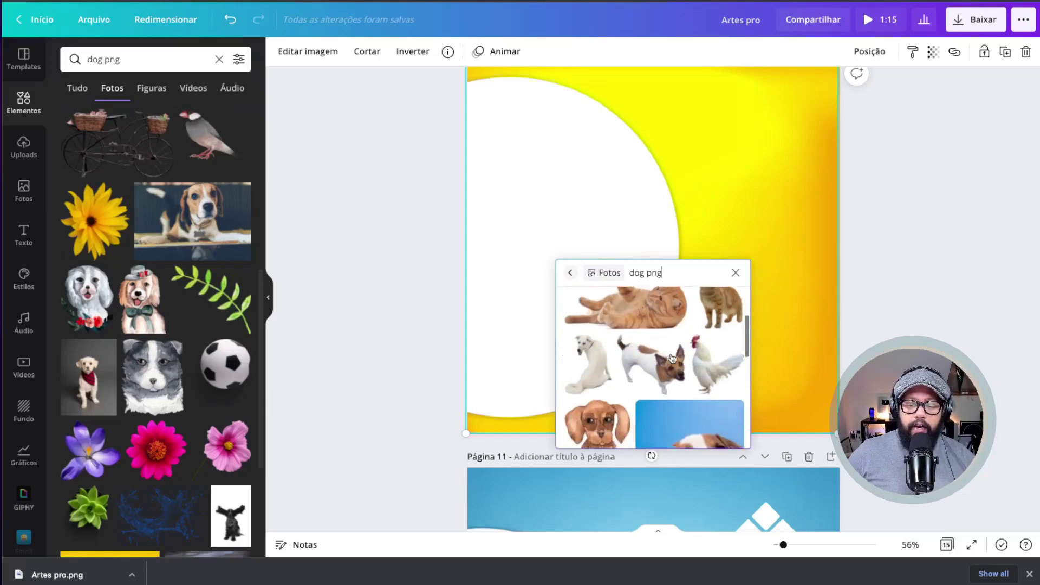
scroll(672, 359, down, 10)
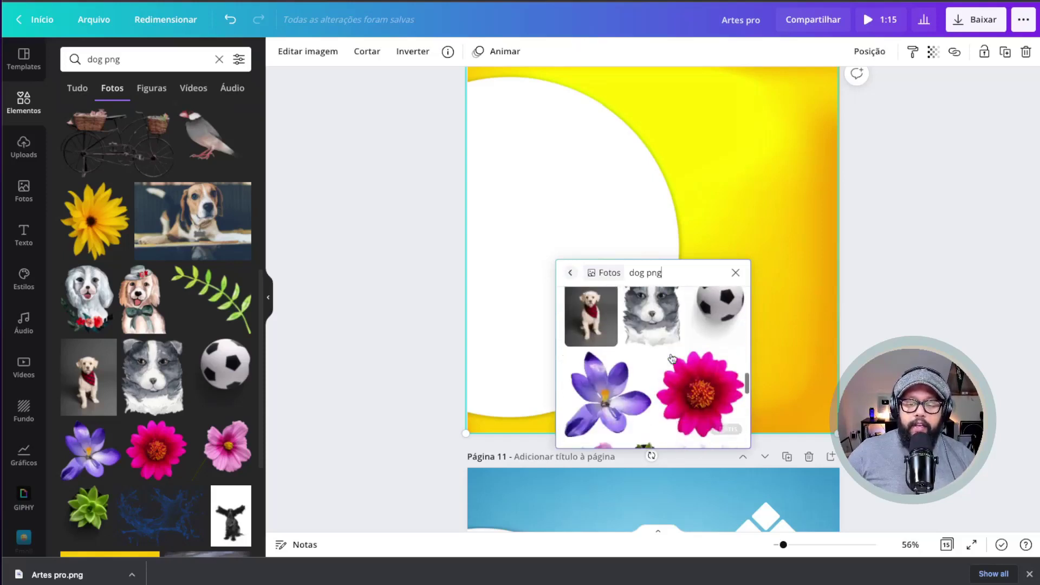
scroll(673, 359, down, 10)
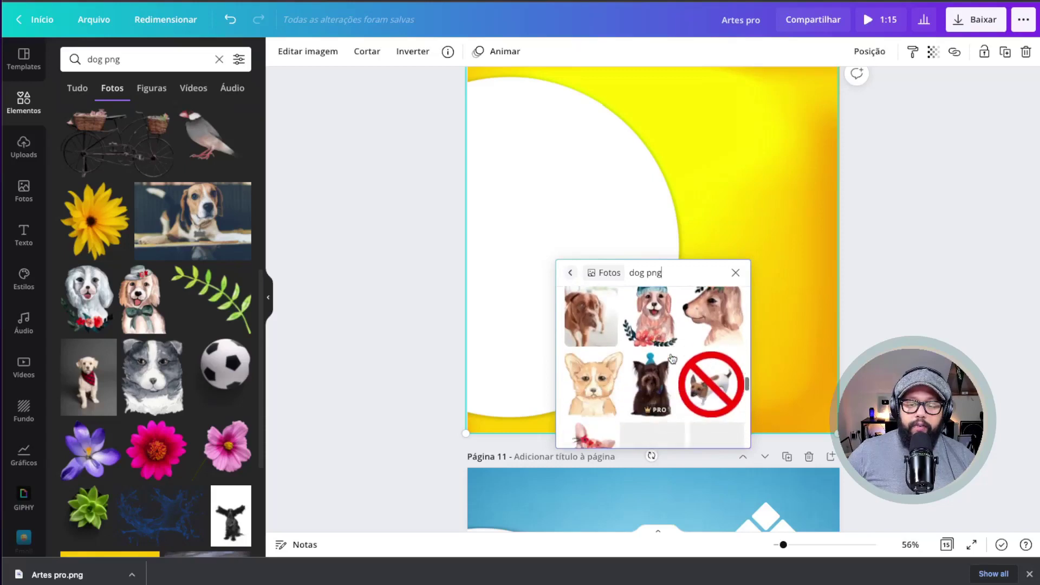
scroll(673, 359, down, 8)
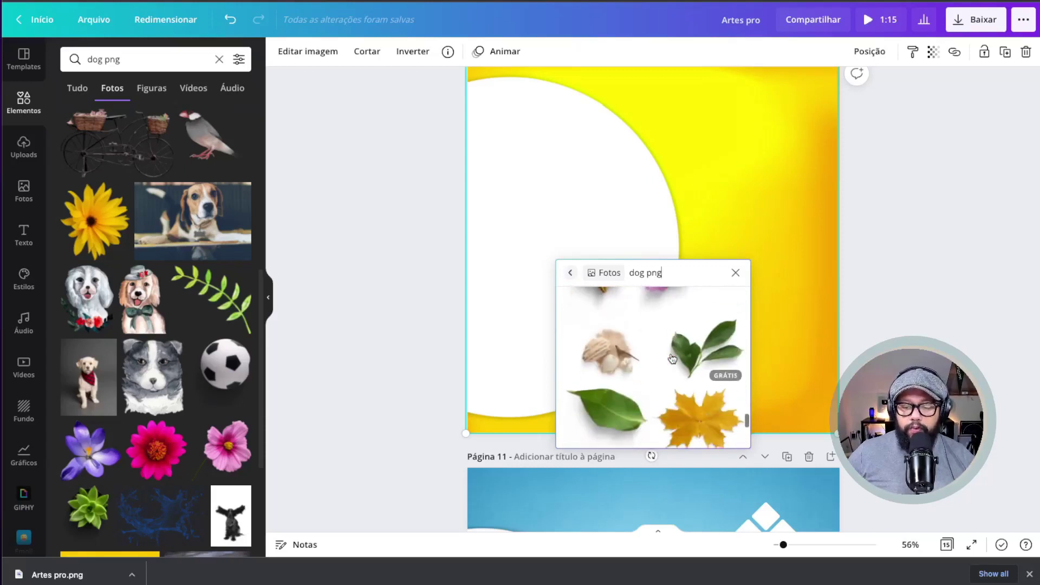
click(755, 197)
- Select page 9's chihuahua again and view its image title and keywords
scroll(755, 199, up, 5)
scroll(755, 198, up, 2)
click(545, 164)
click(449, 52)
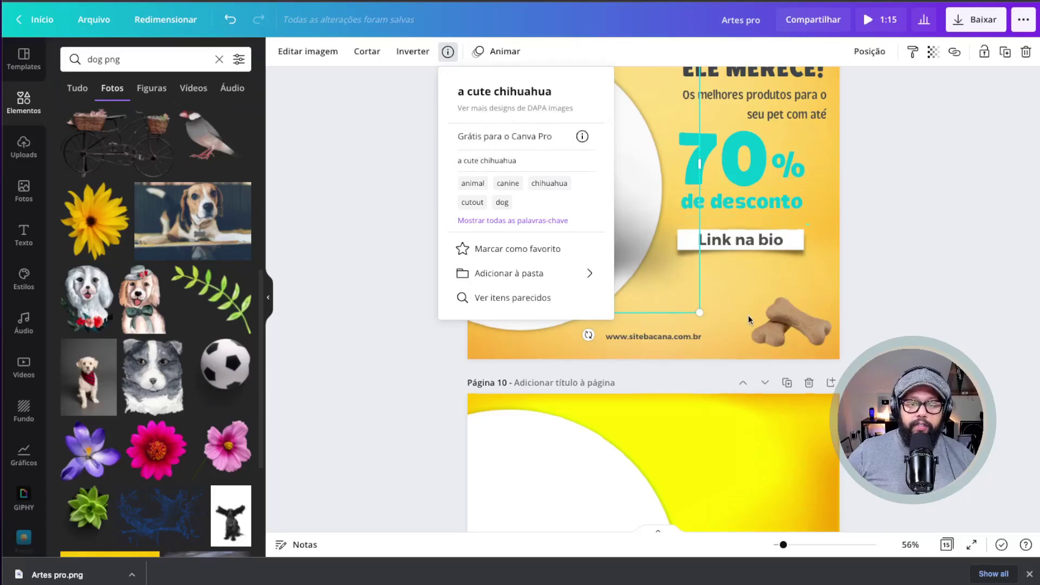
- Duplicate the yellow gradient background image on page 10
scroll(749, 314, down, 3)
click(720, 390)
scroll(719, 391, down, 3)
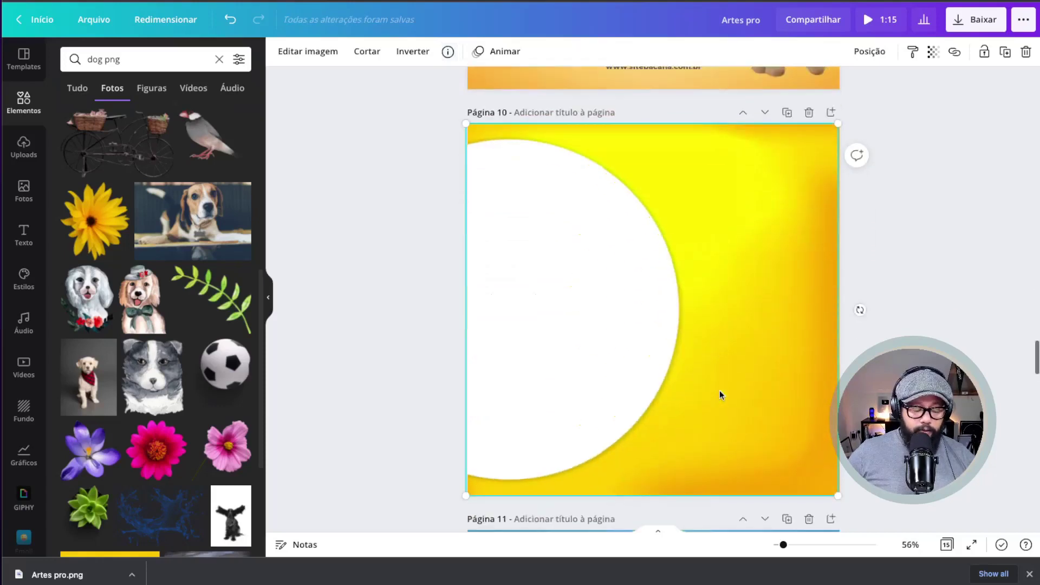
key(ctrl+d)
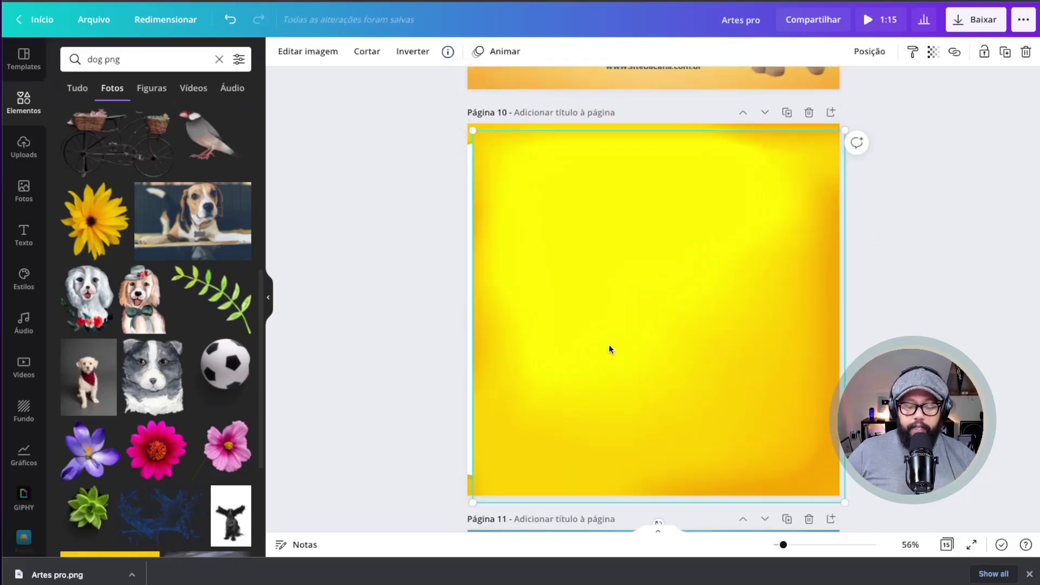
- Undo the background duplication, and copy page 9's chihuahua onto page 10 over the white circle
key(ctrl+z)
scroll(609, 345, up, 6)
click(558, 239)
key(ctrl+c)
scroll(558, 238, down, 5)
key(ctrl+v)
drag(552, 324, 578, 323)
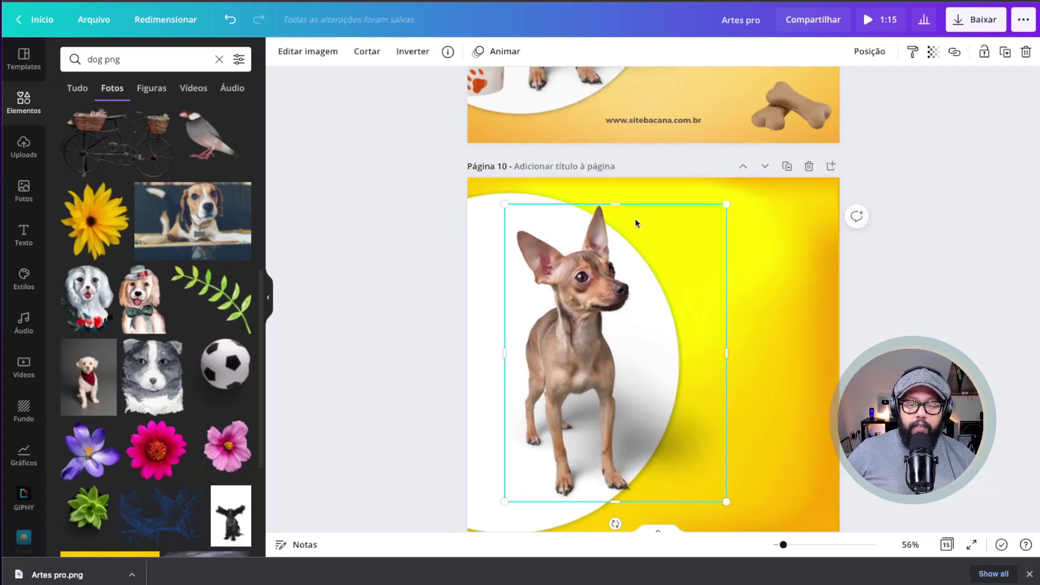
- View the image details of page 9's dog food bowl, and copy the bowl to the same spot on page 10
scroll(638, 222, up, 5)
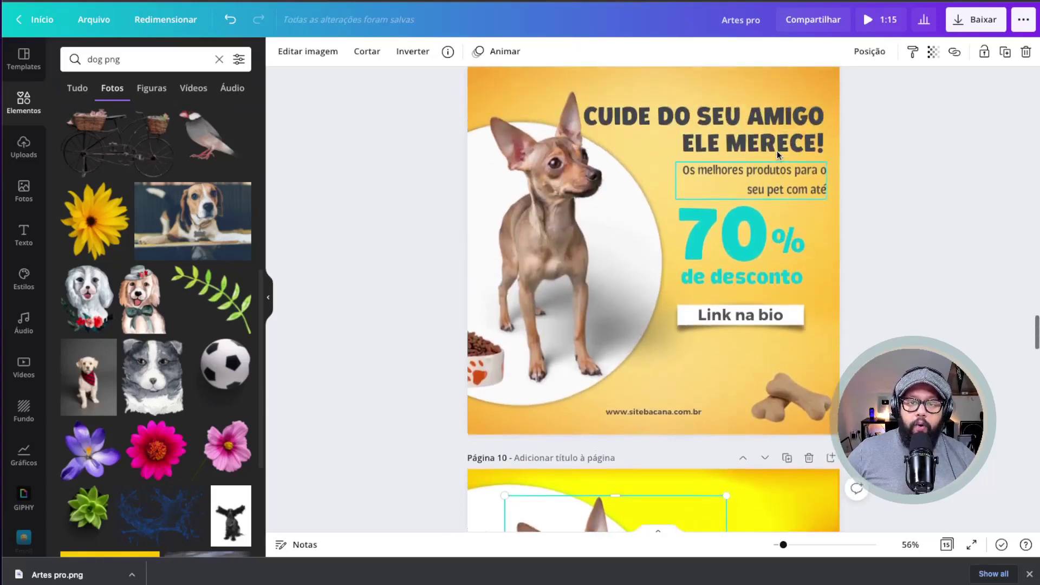
scroll(599, 290, down, 3)
click(478, 238)
click(448, 52)
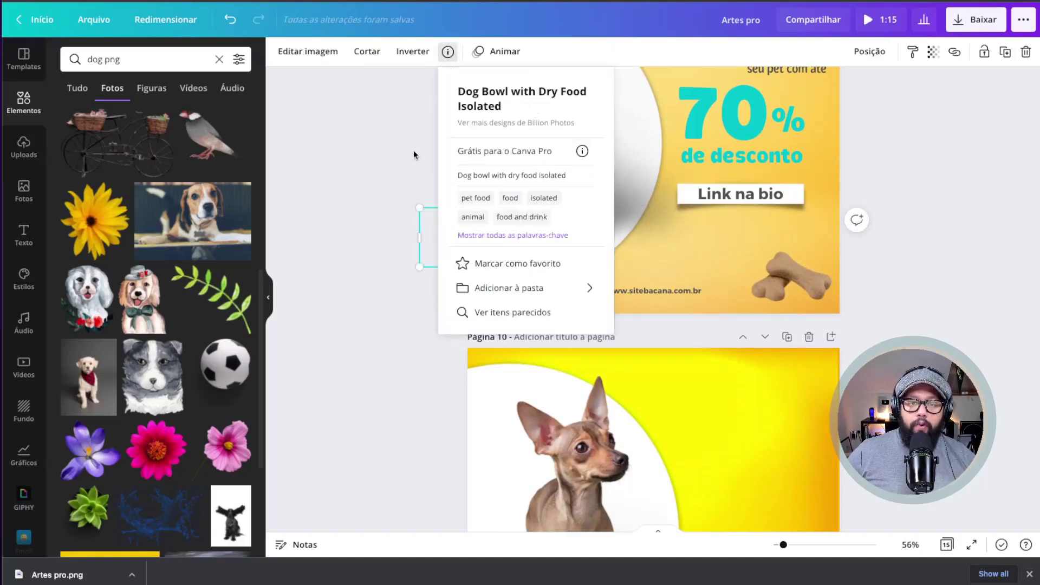
click(388, 186)
scroll(388, 185, down, 4)
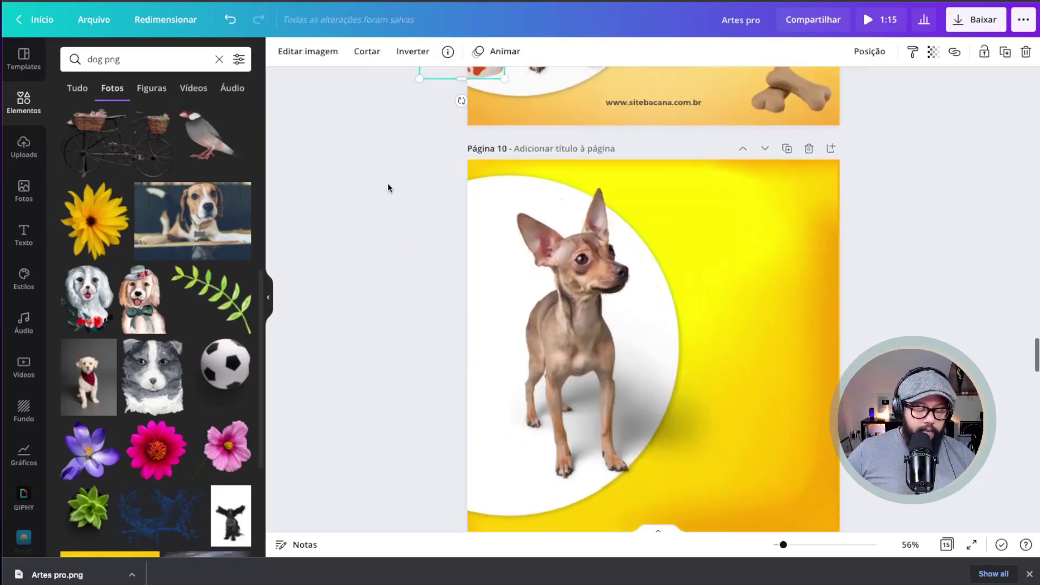
scroll(388, 188, down, 6)
key(ctrl+v)
scroll(487, 196, up, 5)
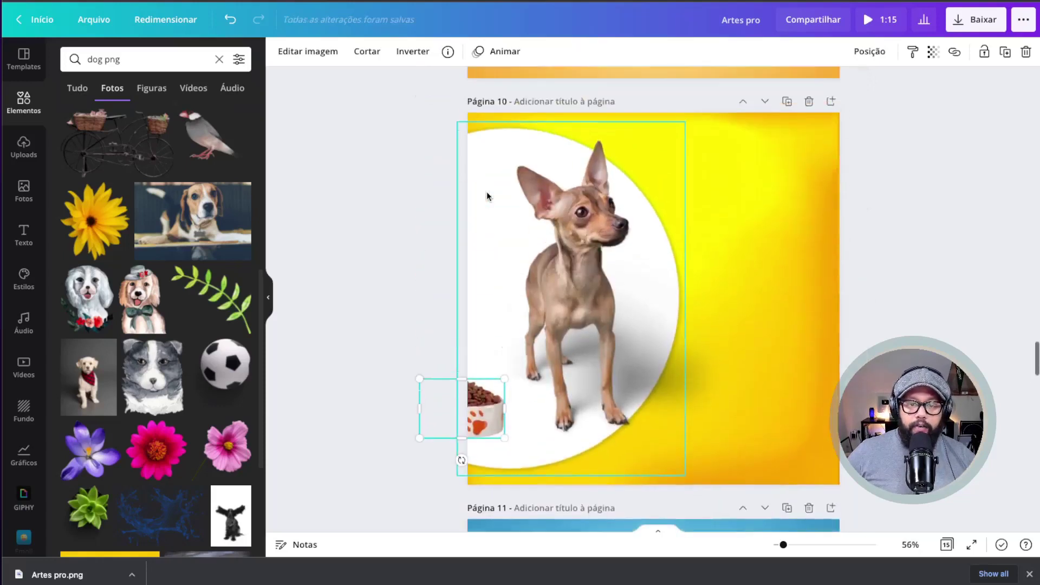
- Copy page 9's bone-shaped biscuits to the lower-right corner of the page 10 design
scroll(487, 196, up, 3)
click(819, 210)
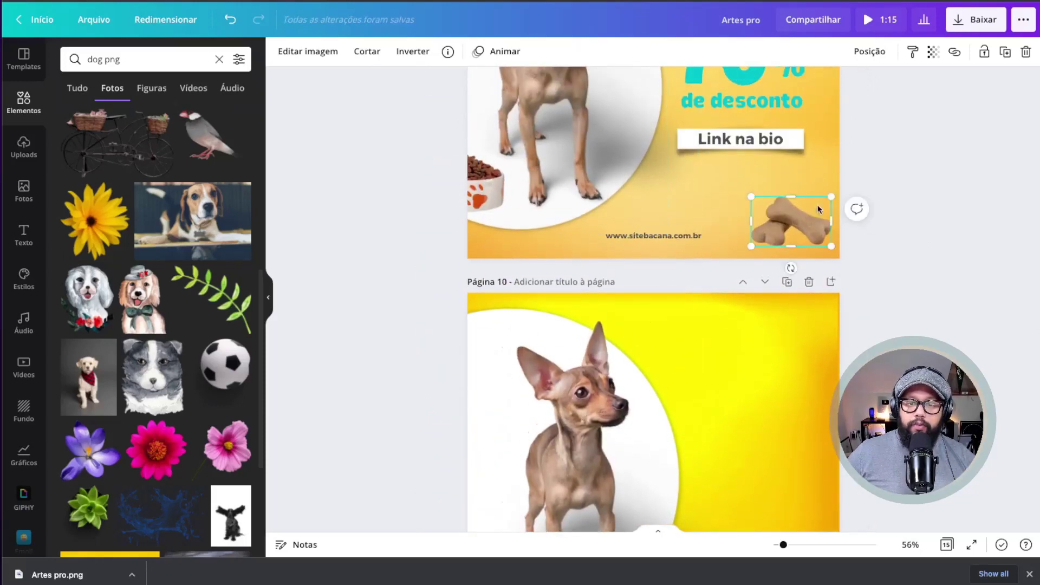
scroll(720, 237, down, 5)
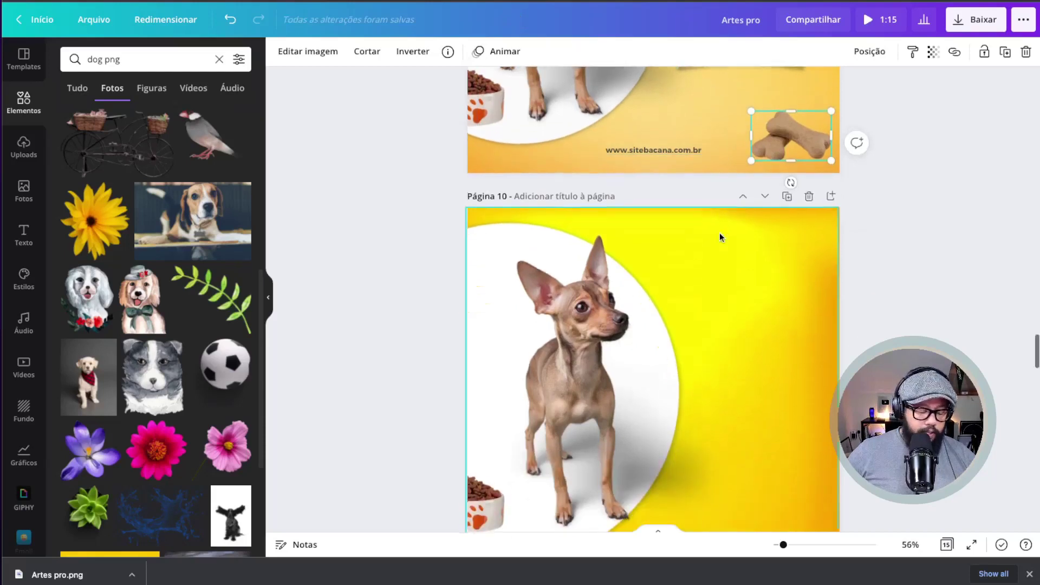
key(ctrl+v)
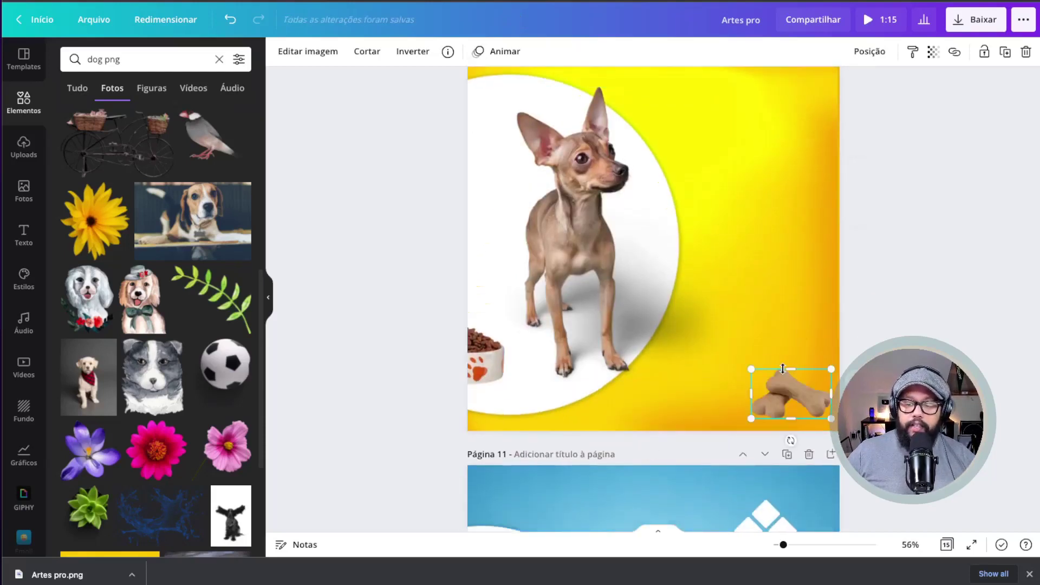
- Collapse the element search results to widen the canvas, and select page 9's headline "CUIDE DO SEU AMIGO ELE MERECE!"
scroll(759, 176, up, 4)
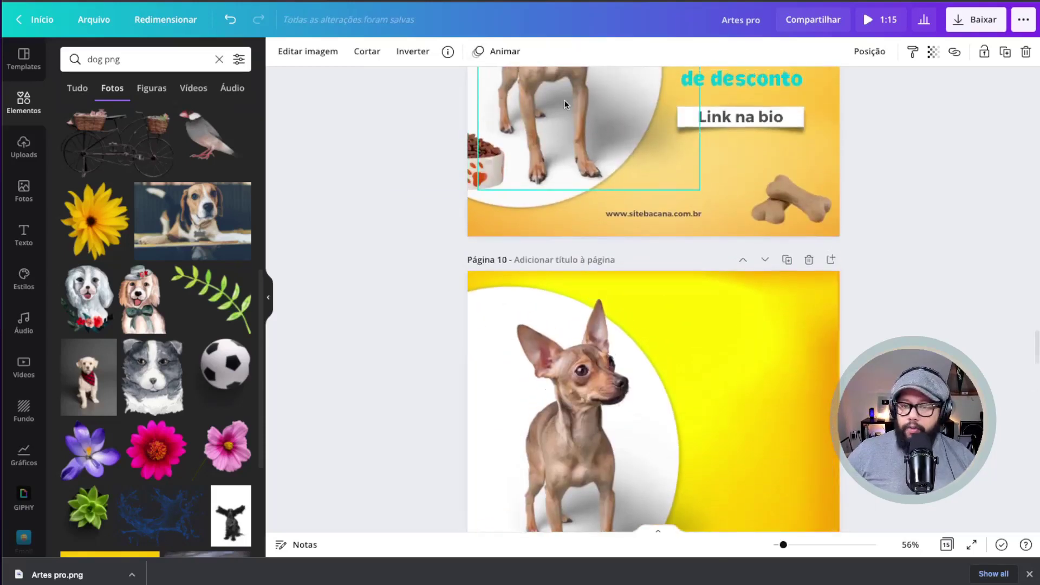
scroll(641, 131, up, 4)
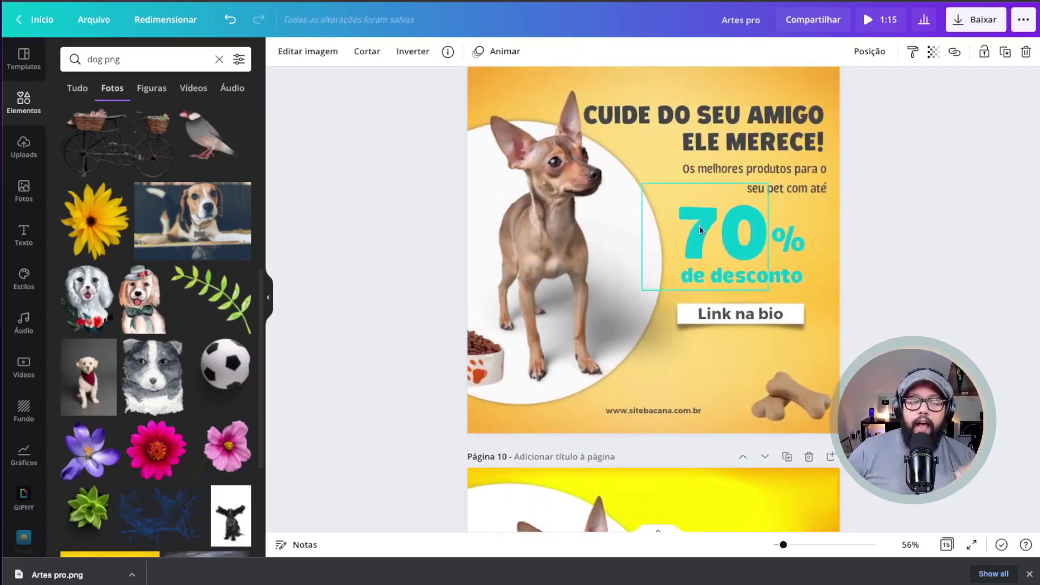
click(270, 301)
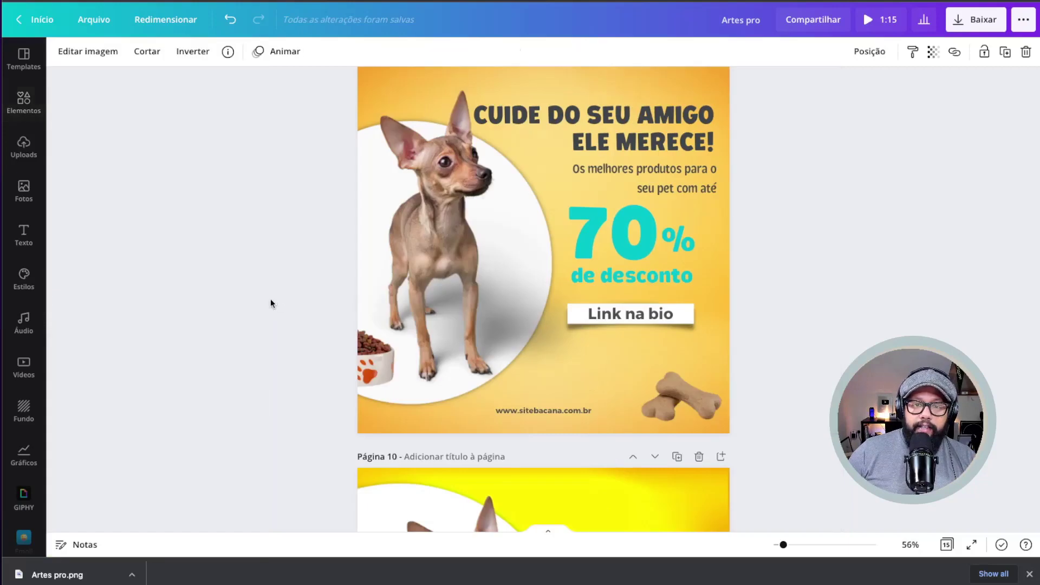
click(604, 130)
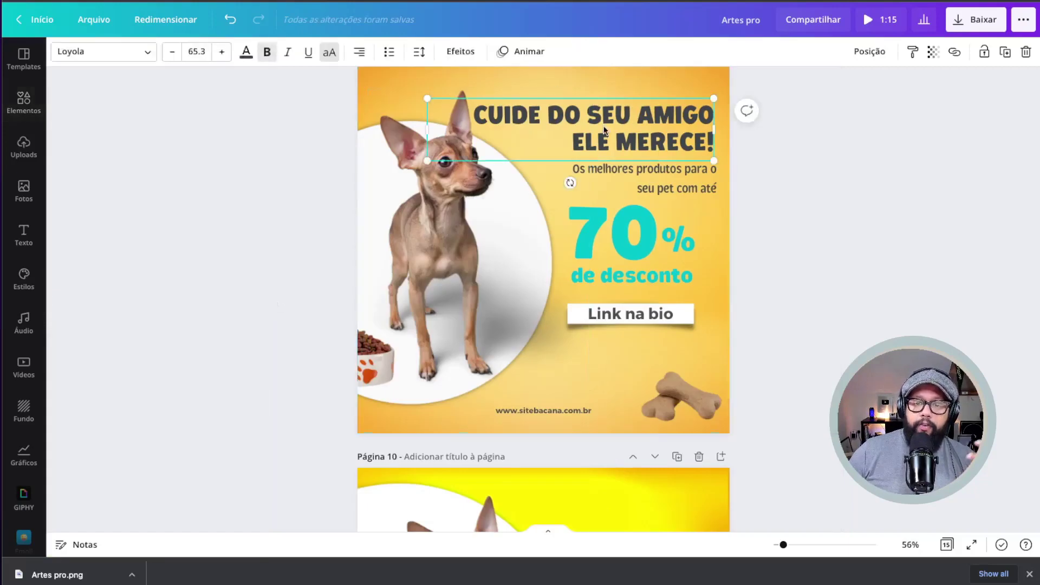